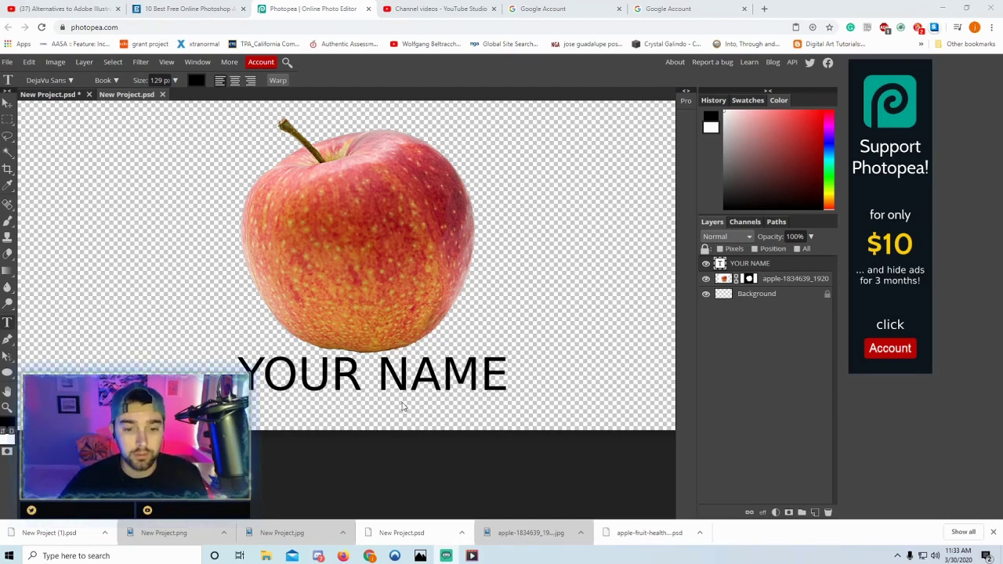
Bring up the File menu over the finished apple and YOUR NAME design.
scroll(468, 364, up, 1)
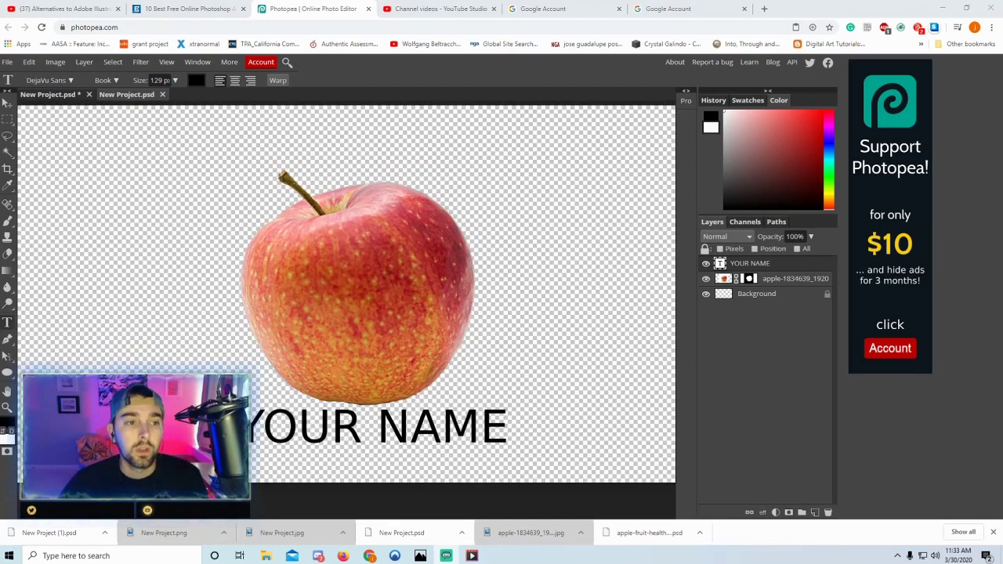
click(7, 63)
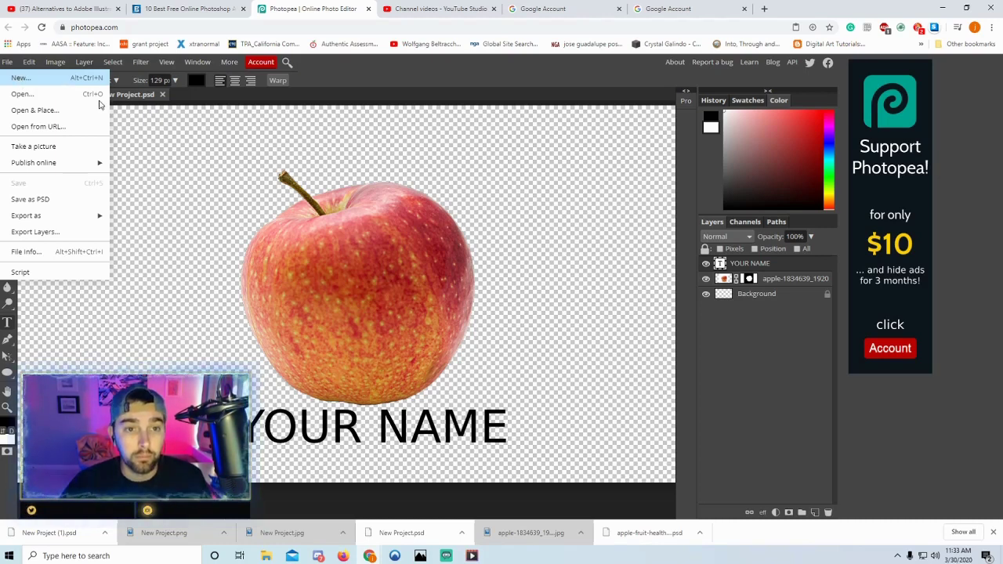
Create a new 1280×720 px document from the Screen HD preset with a transparent background.
click(112, 62)
click(7, 61)
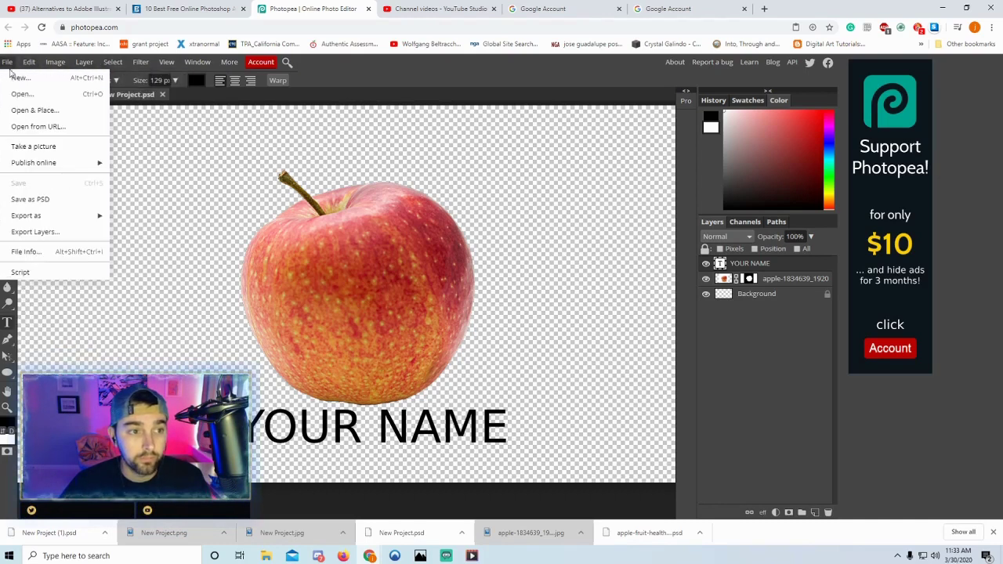
click(20, 80)
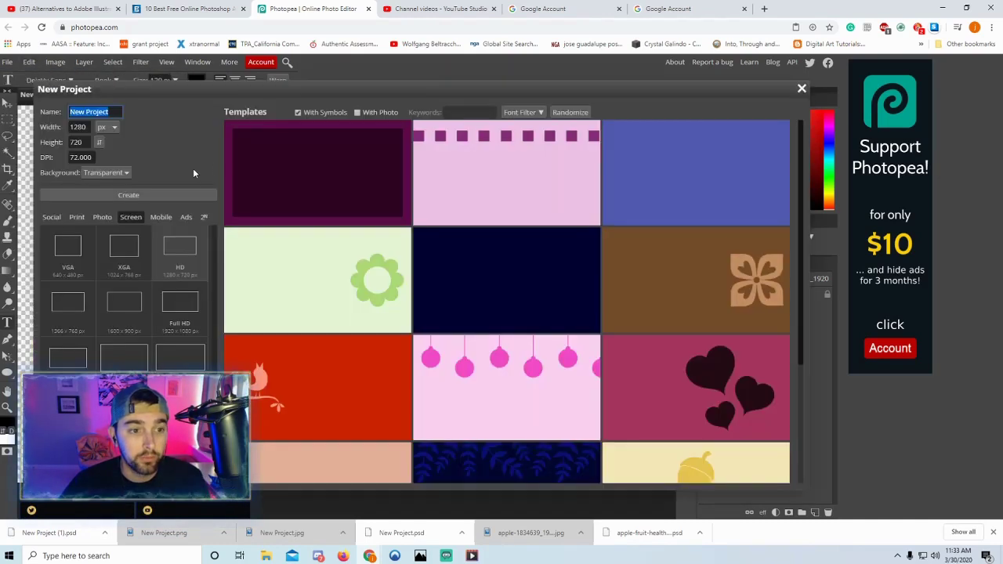
click(102, 217)
click(76, 217)
click(130, 217)
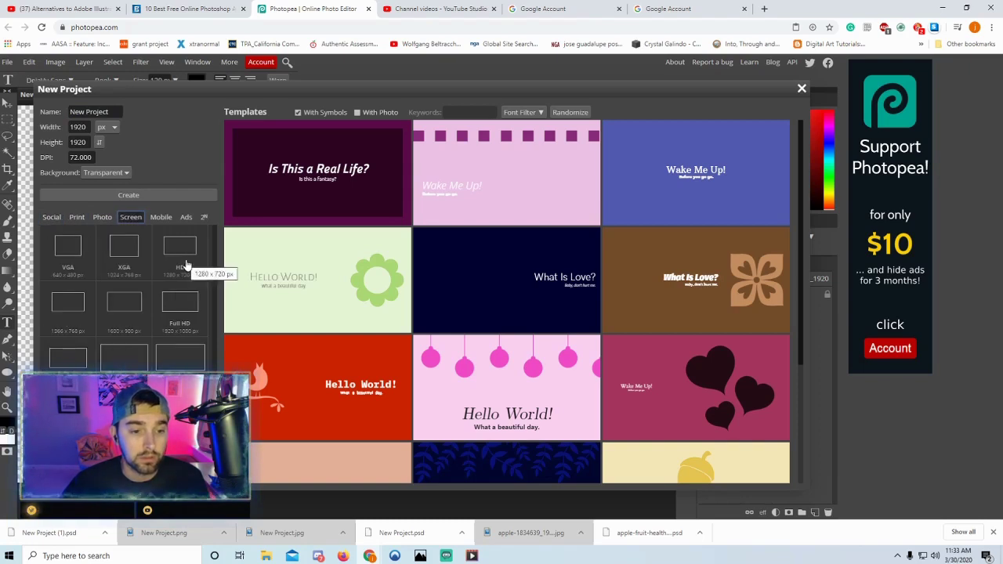
click(183, 253)
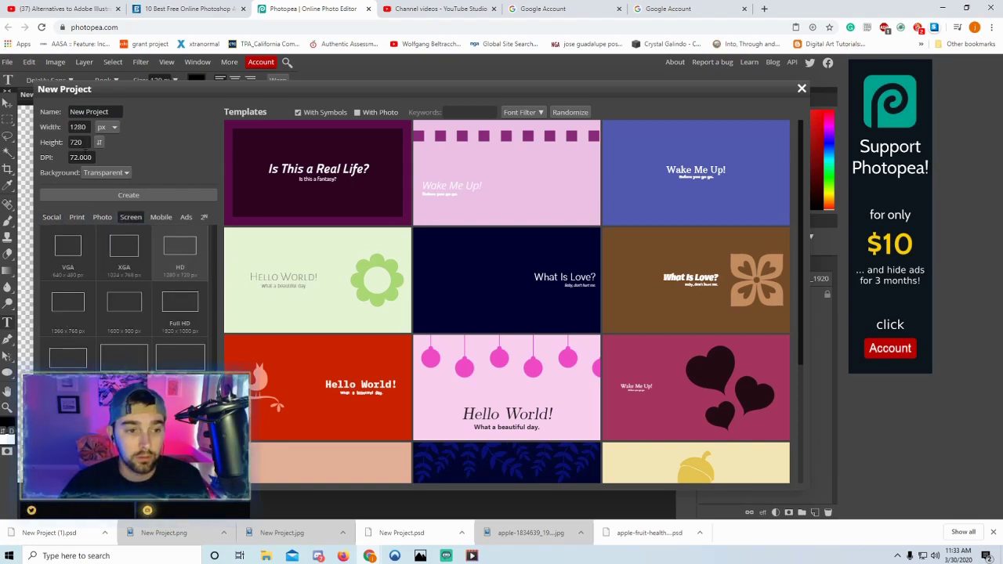
click(105, 173)
click(102, 193)
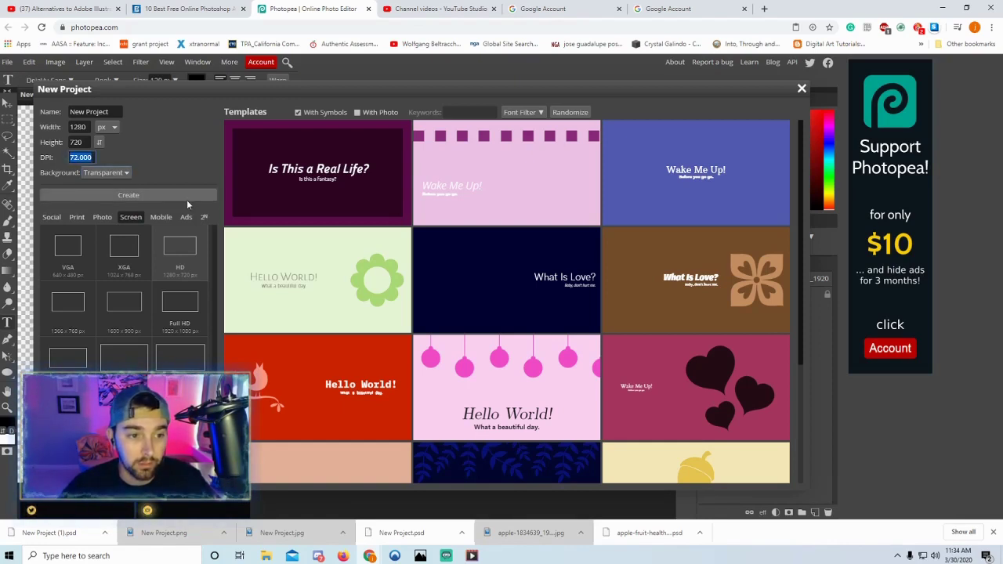
click(176, 197)
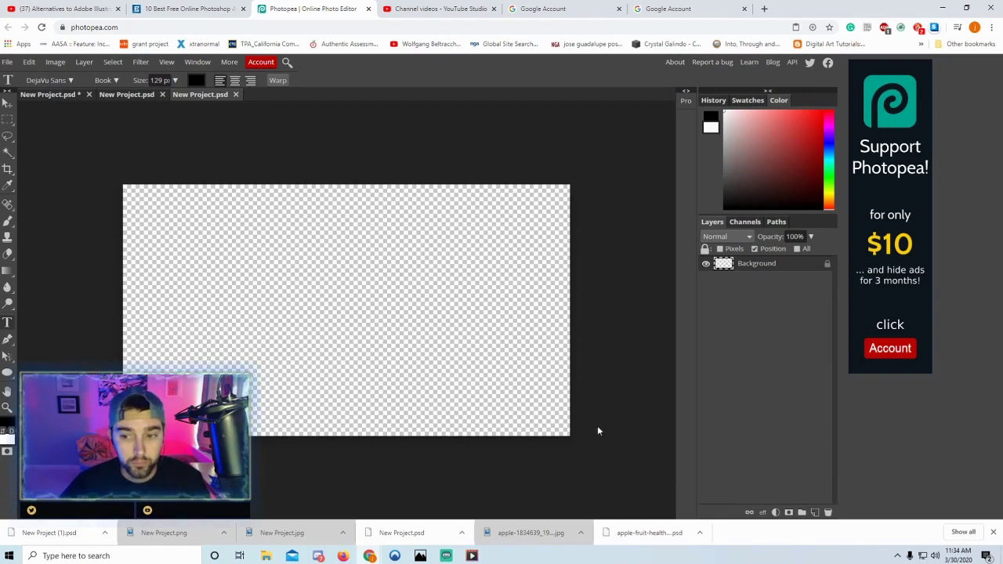
Add an empty layer, then place apple-1834639_1920 into the canvas and commit it.
click(815, 512)
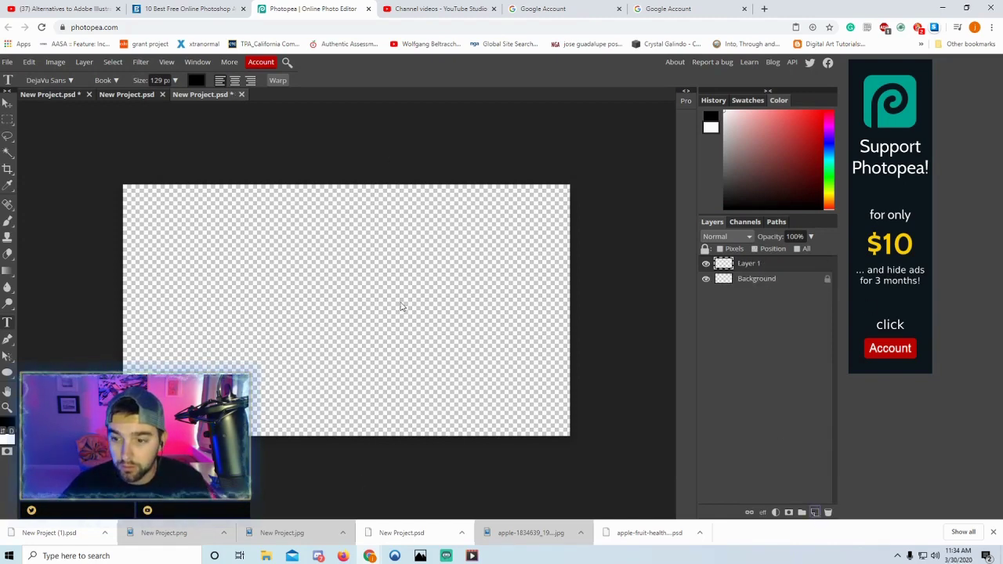
click(7, 62)
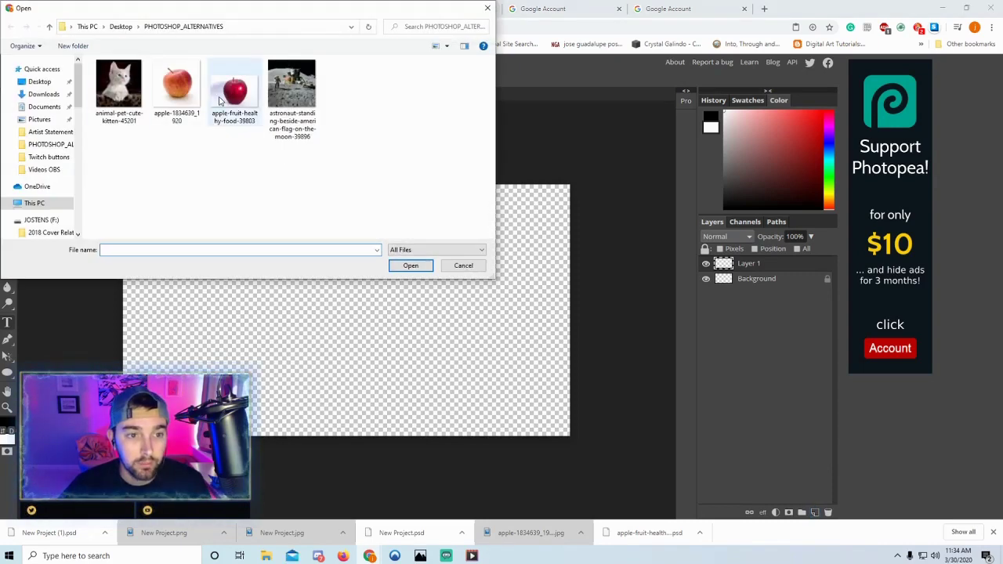
key(Escape)
click(7, 62)
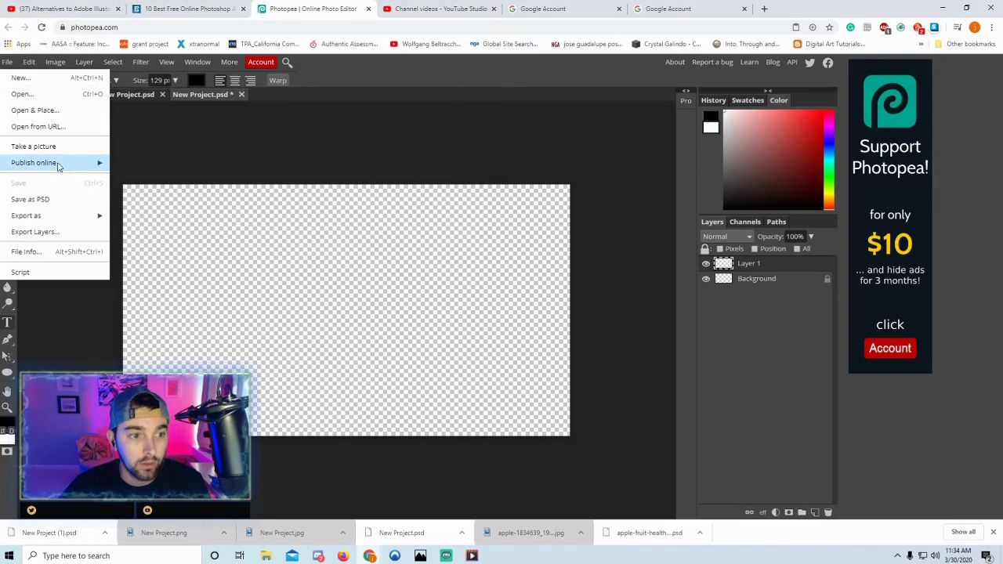
click(64, 111)
click(177, 88)
click(410, 265)
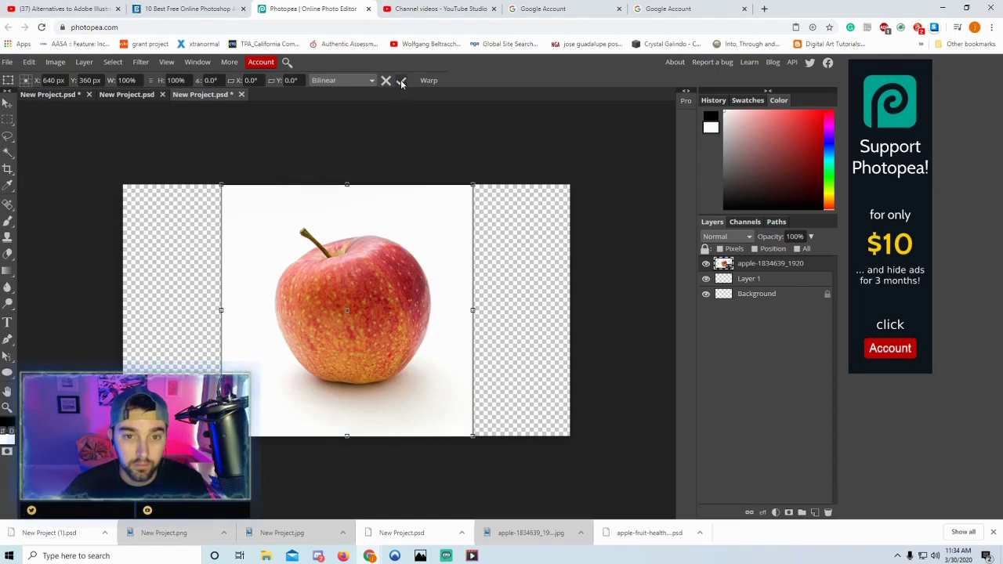
key(t)
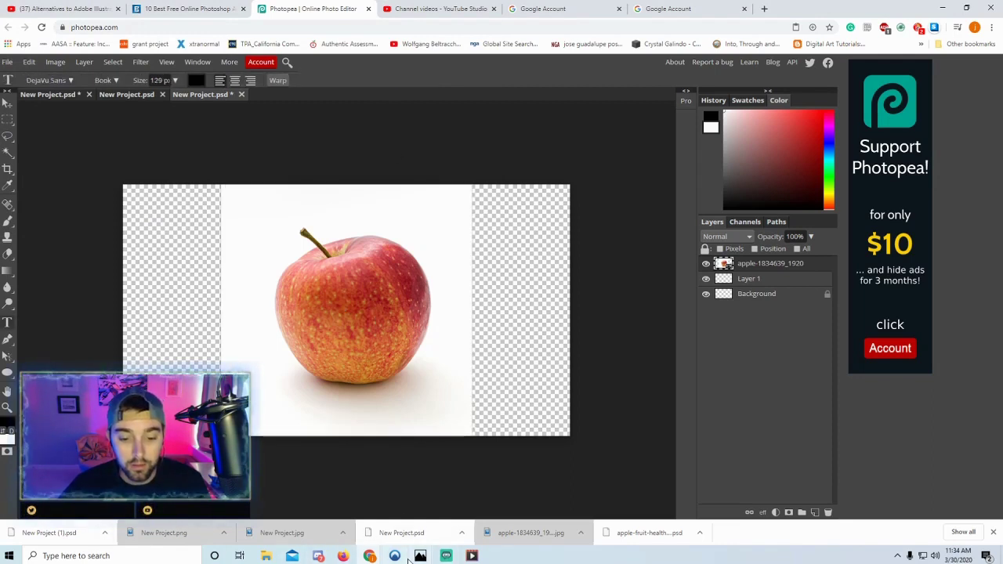
Copy the apple photo from Photos and paste it into the Photopea document as a new layer.
mouse_move(420, 555)
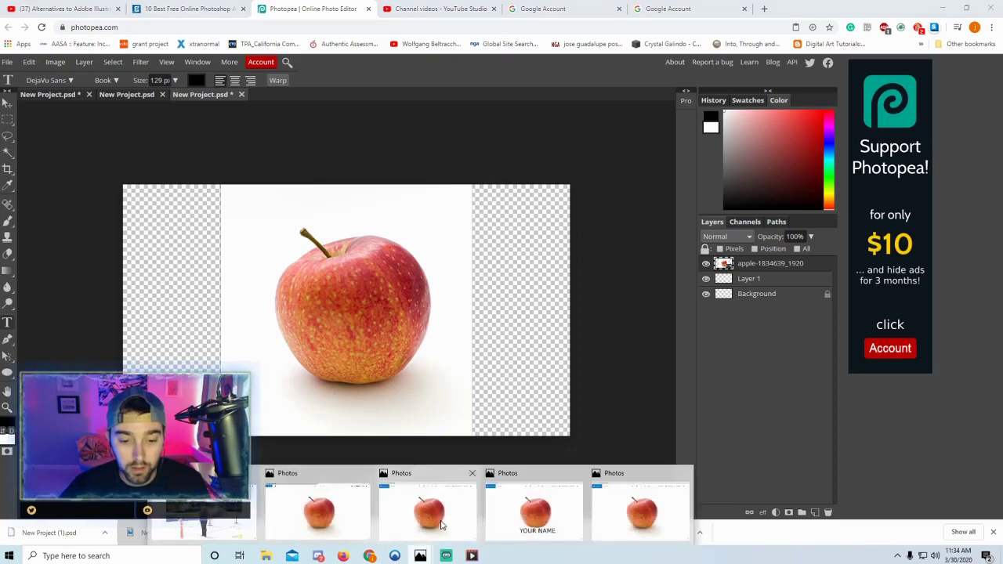
click(427, 488)
right_click(581, 337)
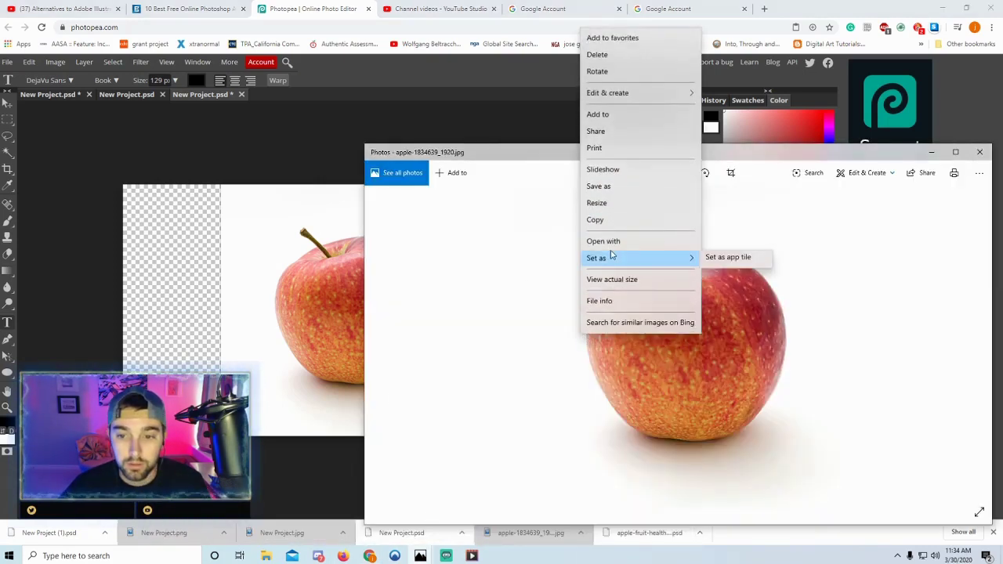
click(610, 221)
click(358, 151)
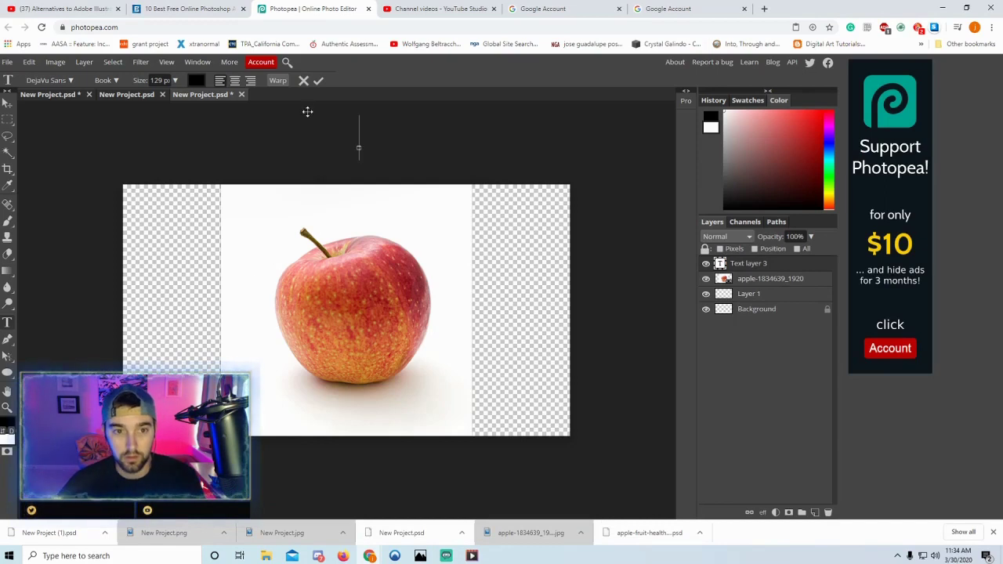
click(304, 81)
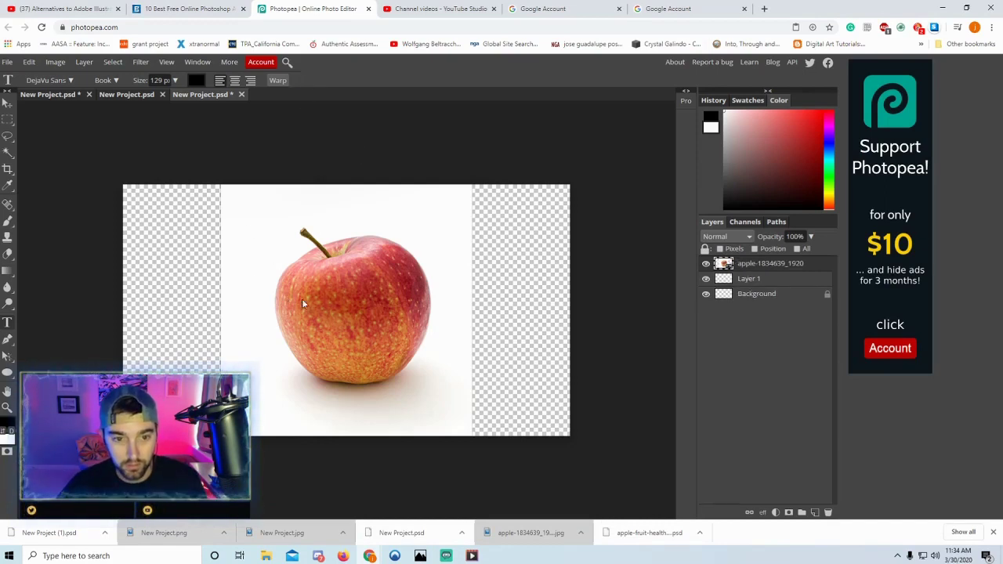
key(ctrl+v)
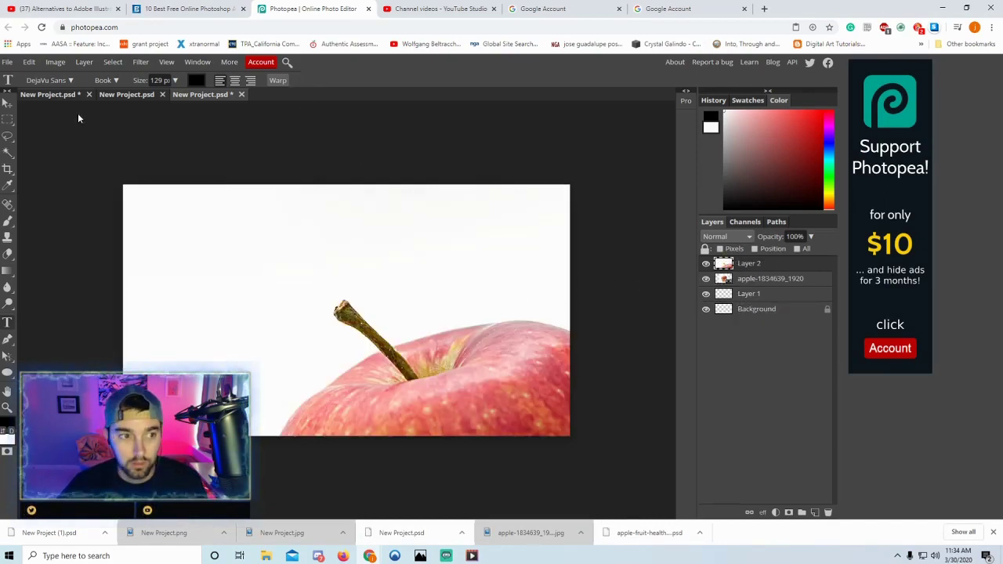
Scale the pasted apple (Layer 2) to about 33% with transform controls and position it on the canvas.
click(8, 104)
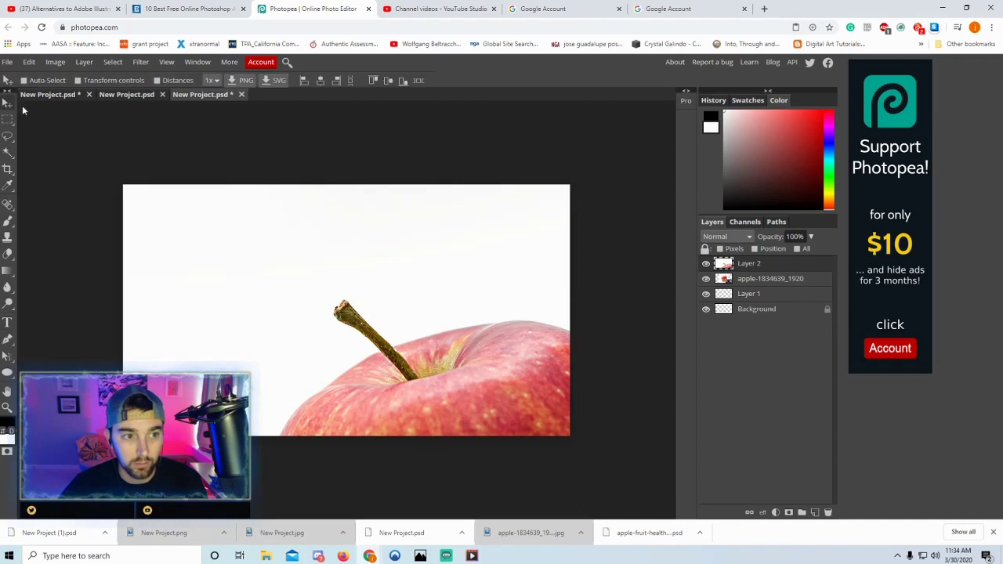
click(78, 79)
drag(317, 316, 251, 264)
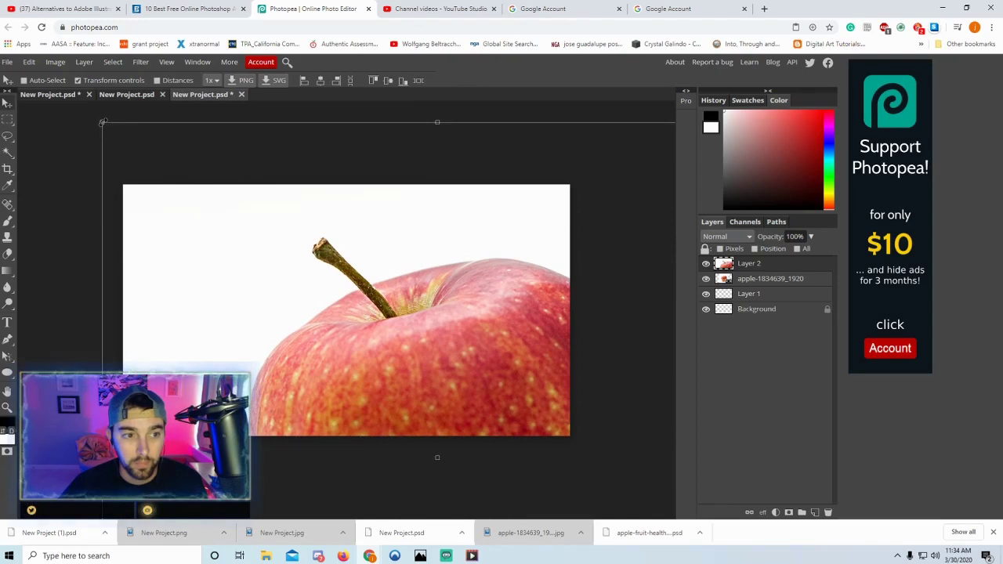
drag(101, 126, 263, 224)
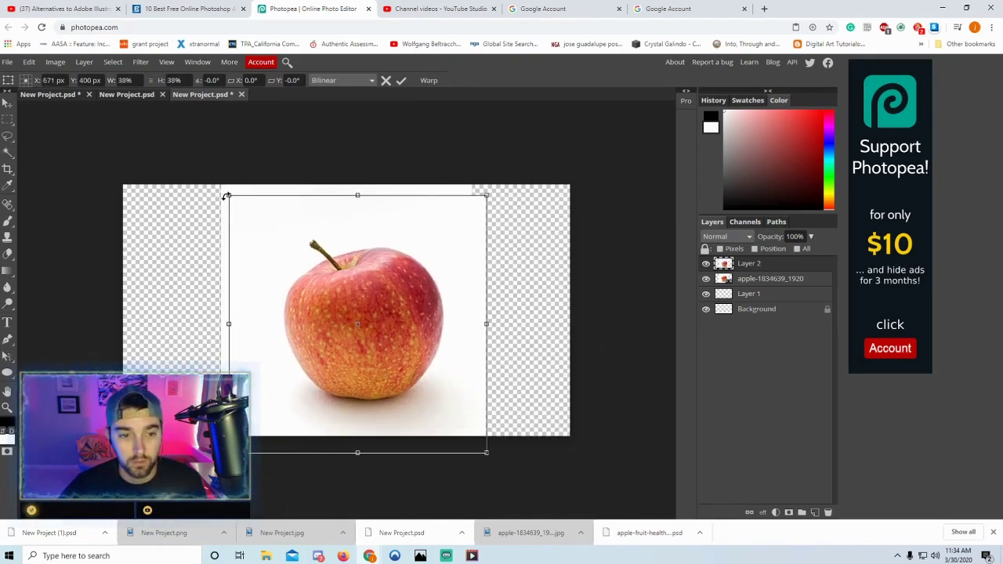
mouse_move(228, 194)
mouse_down()
mouse_move(264, 168)
mouse_move(224, 185)
mouse_up()
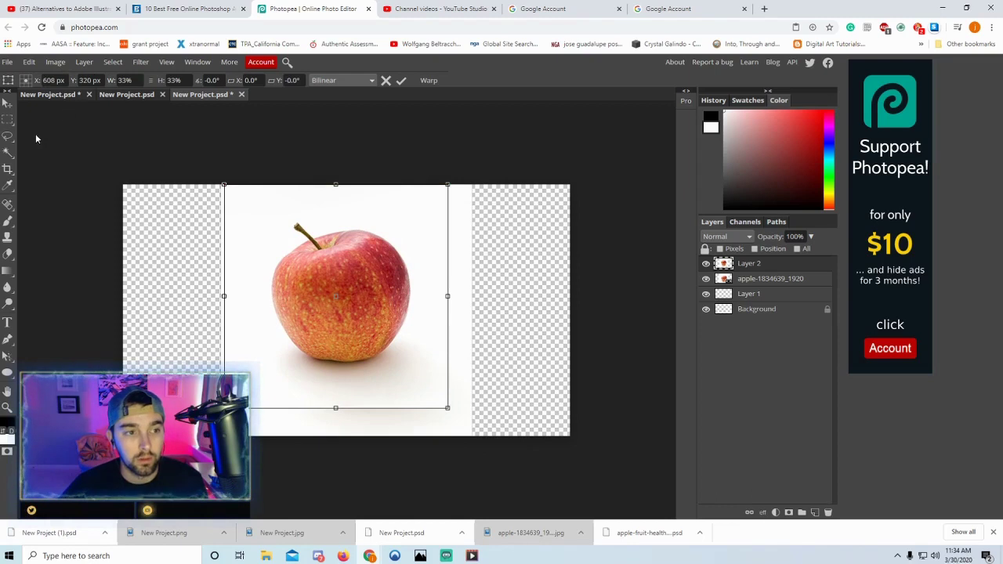
drag(318, 283, 321, 304)
click(402, 82)
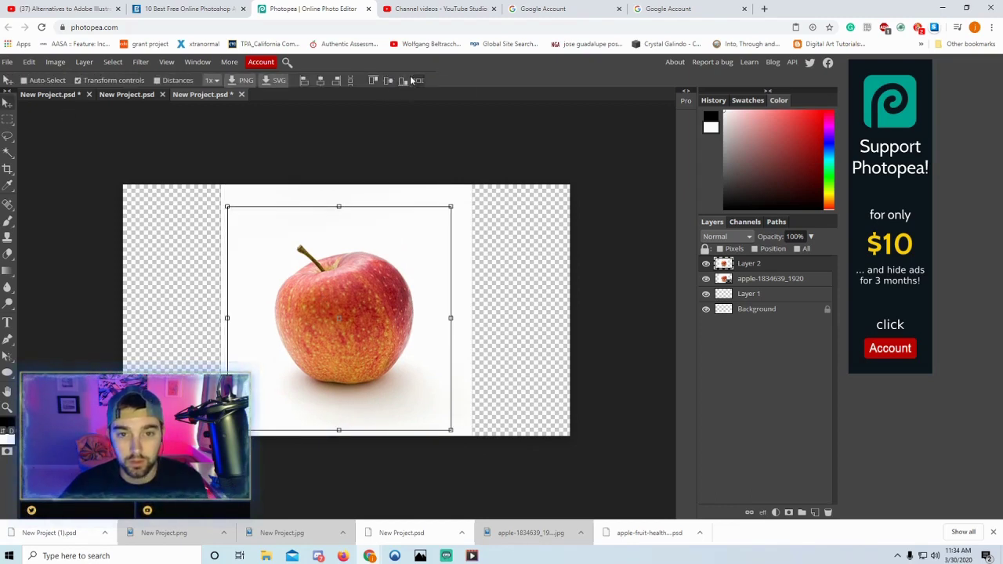
click(79, 81)
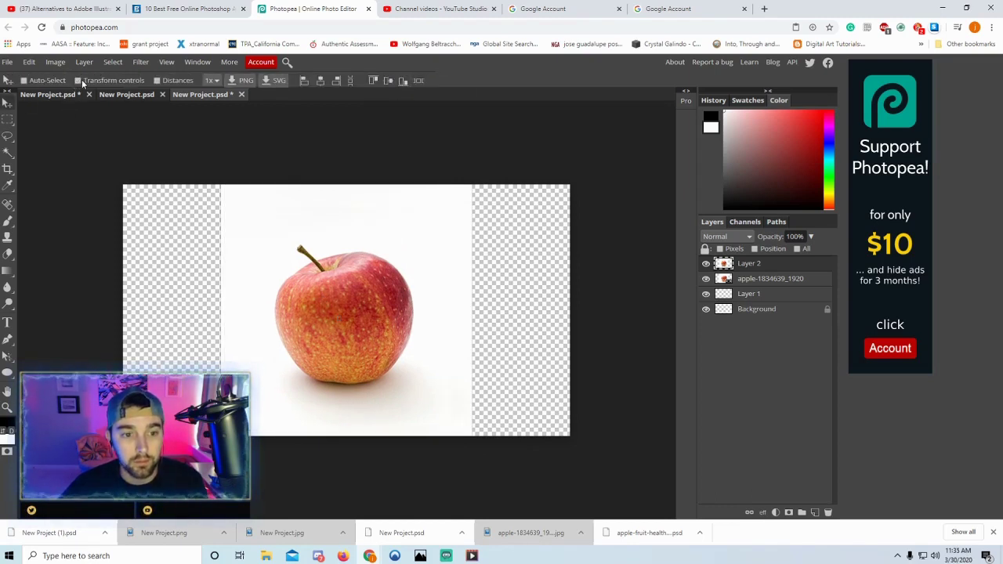
click(78, 81)
click(79, 80)
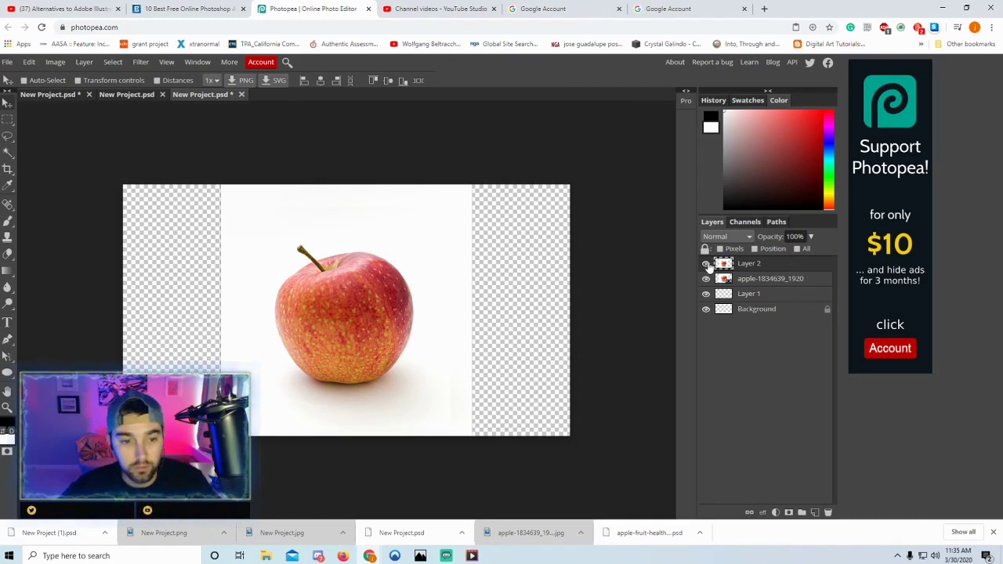
Scale the Layer 2 apple to 95%, nudge it up, and delete the apple-1834639_1920 layer.
click(88, 80)
drag(452, 207, 438, 218)
drag(383, 267, 390, 253)
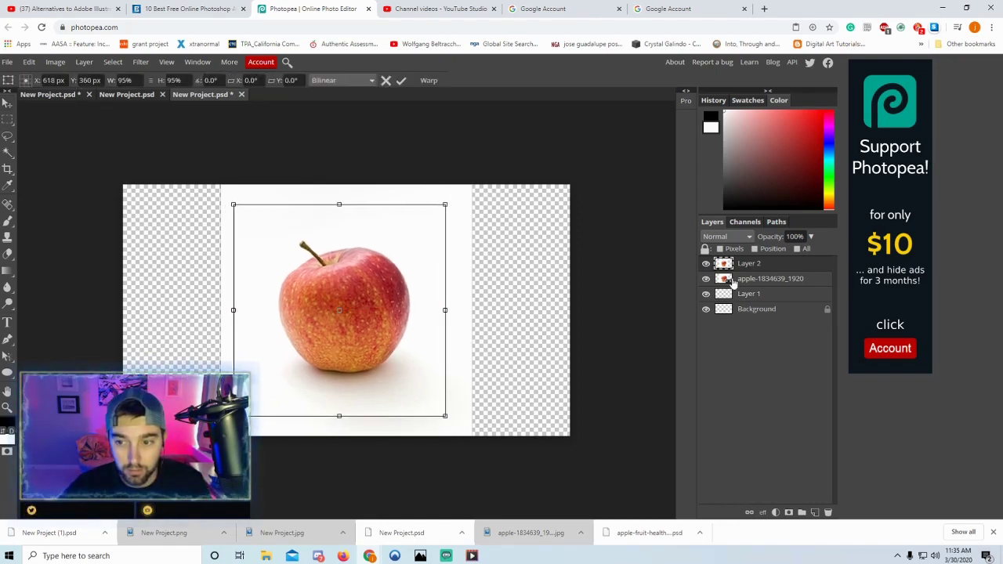
click(401, 82)
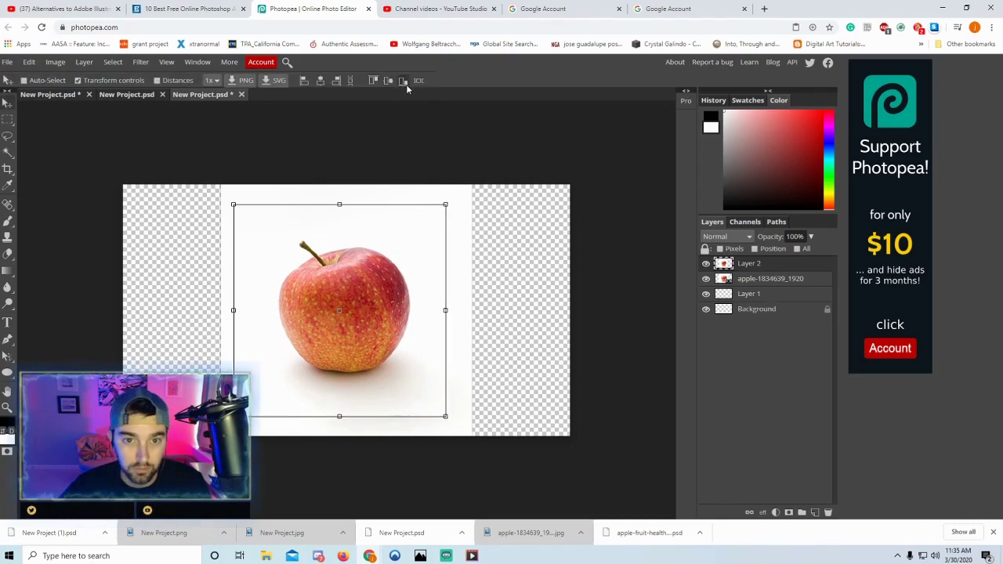
click(784, 284)
click(828, 512)
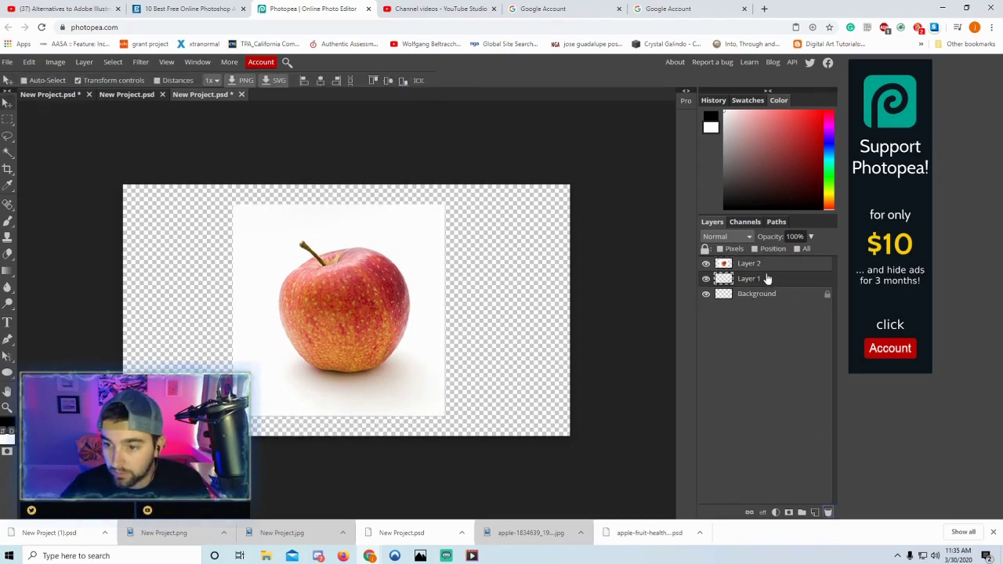
Rename Layer 2 to 'apple' and bring up its layer context menu.
click(764, 265)
double_click(751, 264)
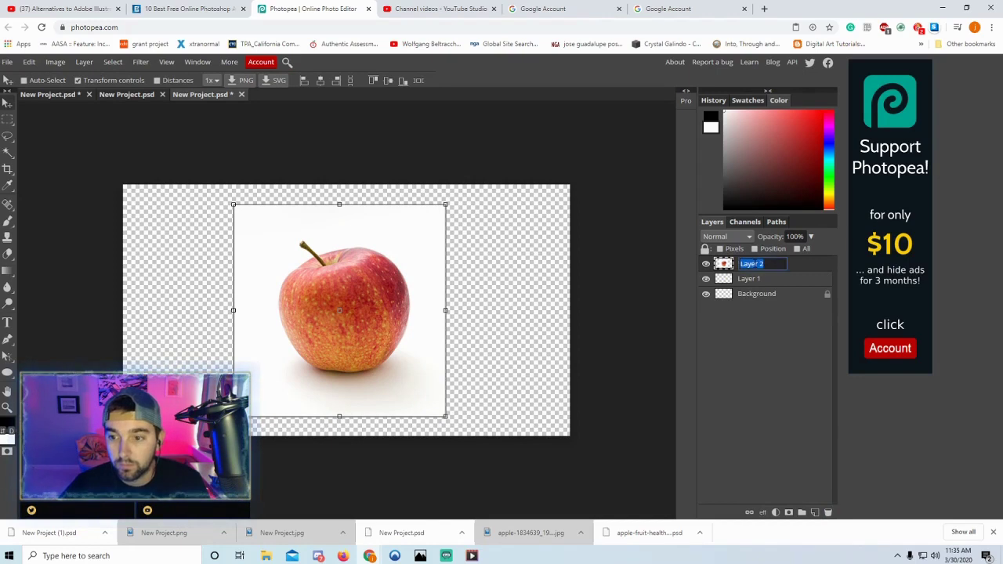
text(ap)
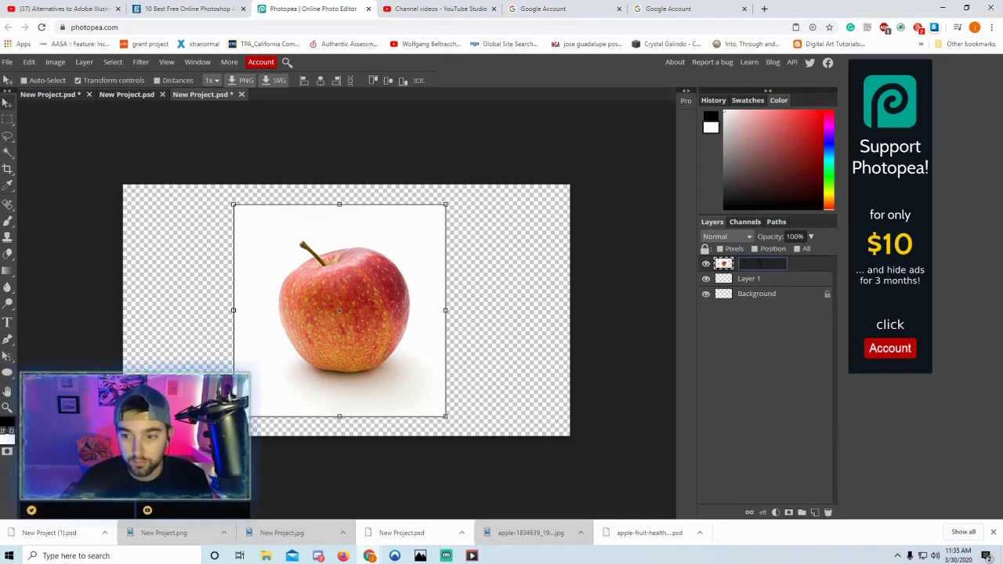
text(ple)
key(Return)
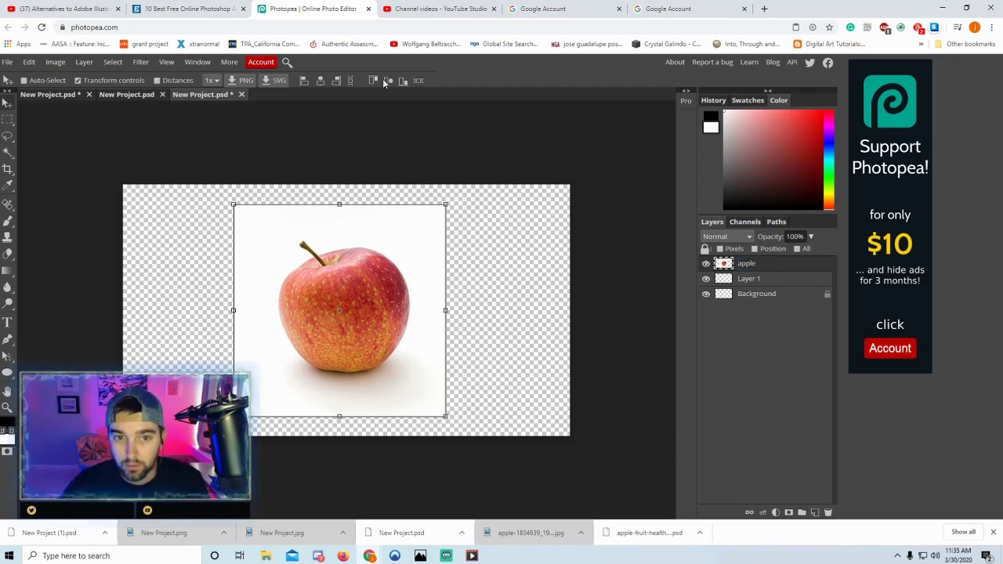
right_click(762, 268)
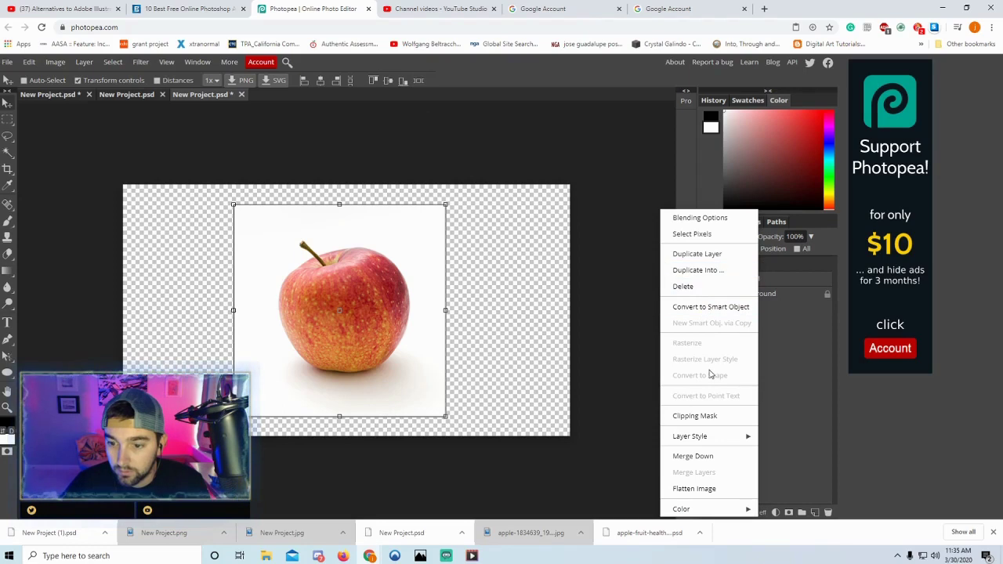
click(796, 276)
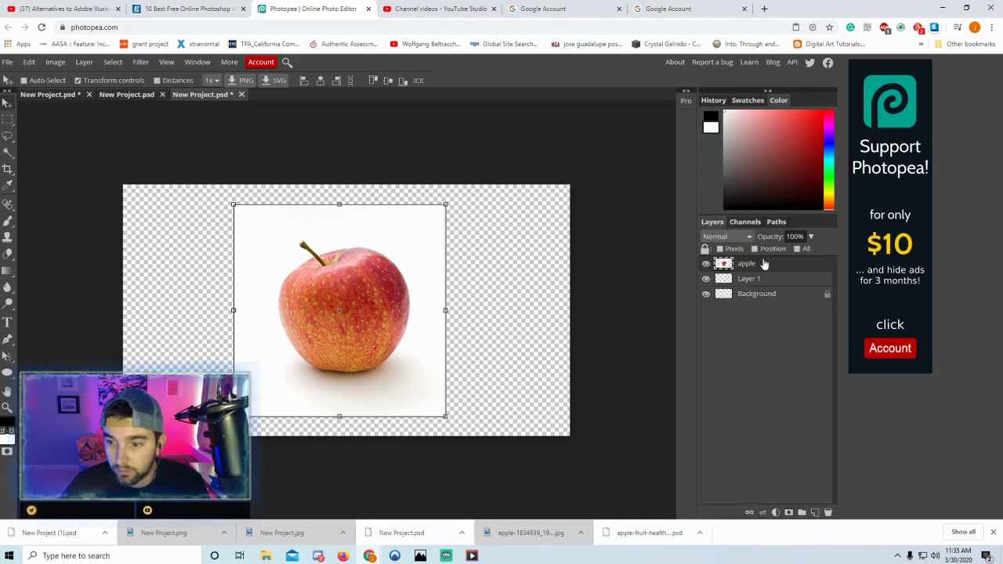
right_click(764, 265)
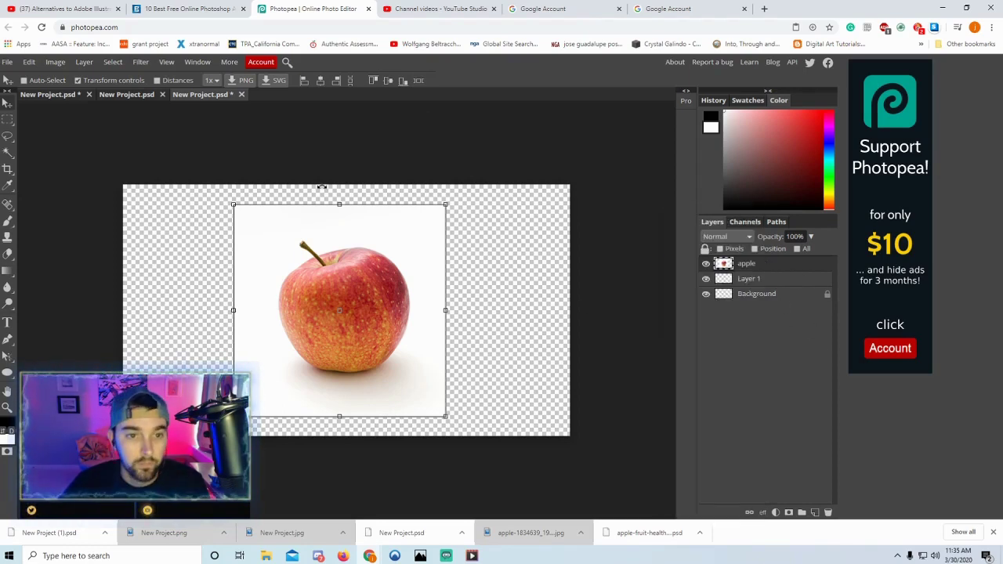
Switch the selection tool group to the Magic Wand.
right_click(11, 154)
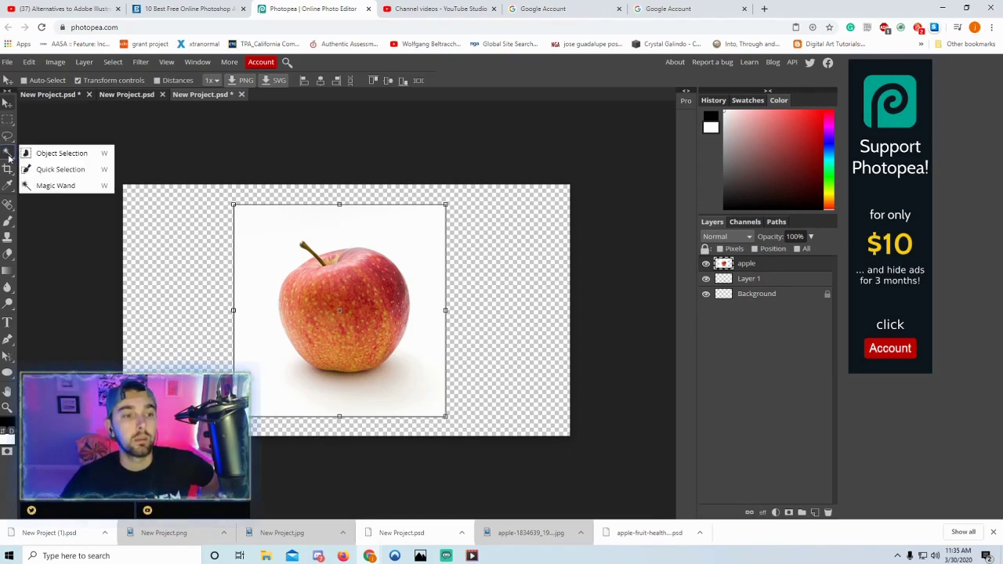
click(31, 155)
right_click(11, 158)
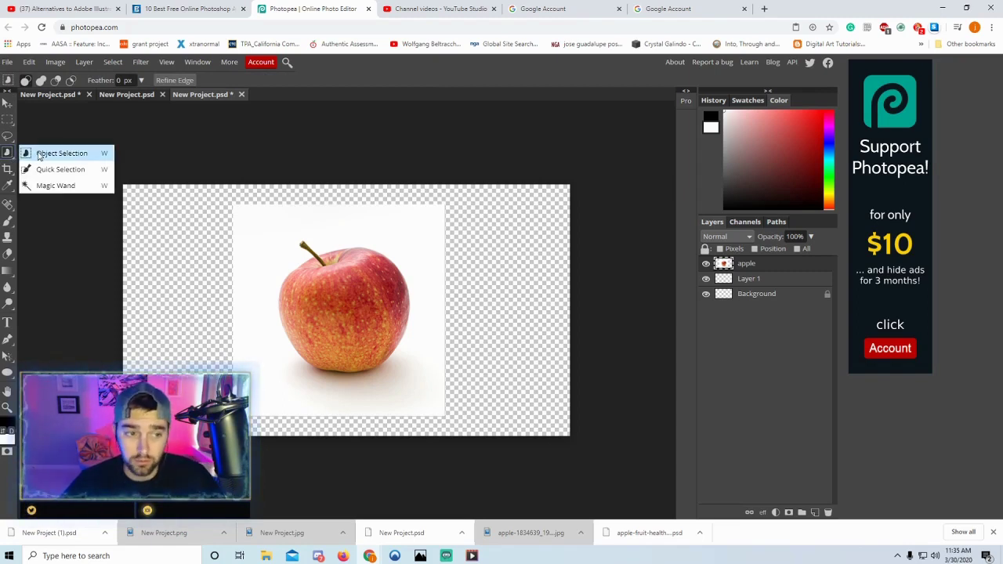
click(47, 155)
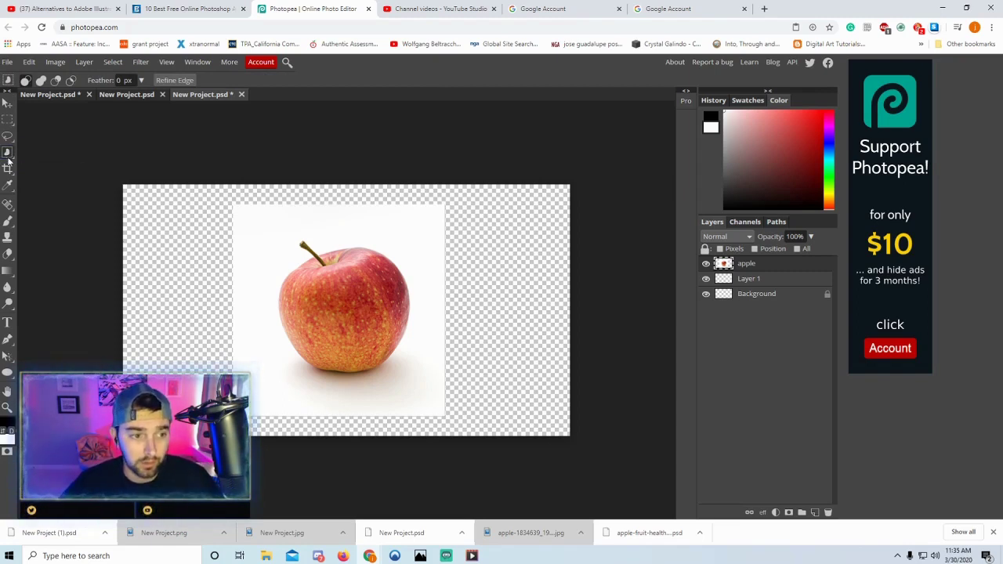
right_click(7, 153)
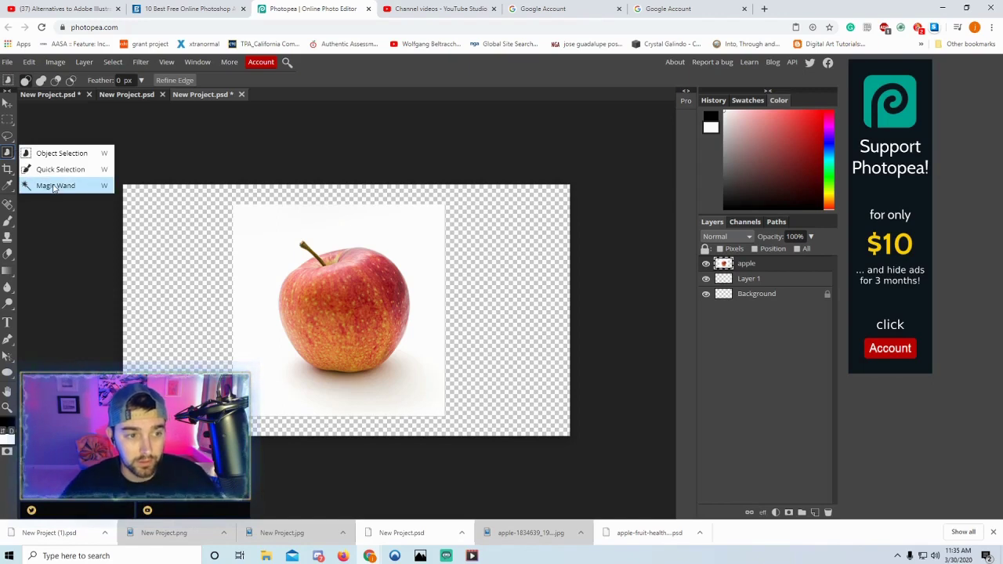
click(54, 187)
right_click(10, 154)
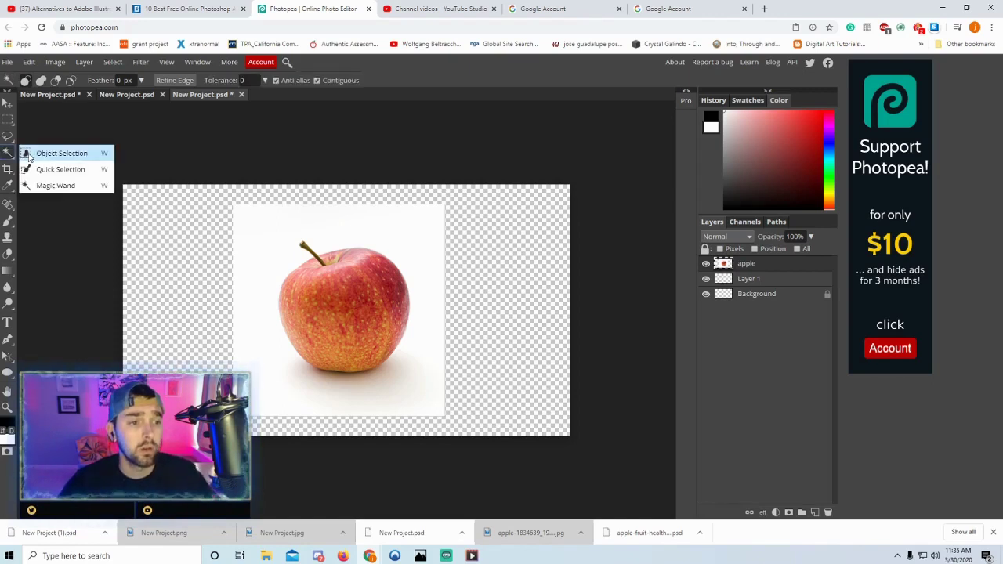
click(30, 156)
right_click(8, 153)
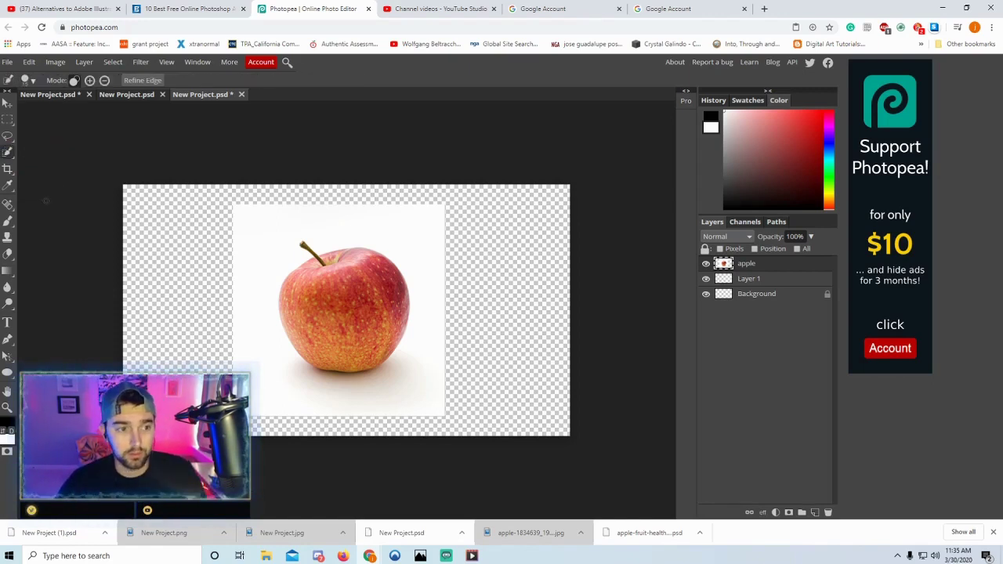
click(47, 188)
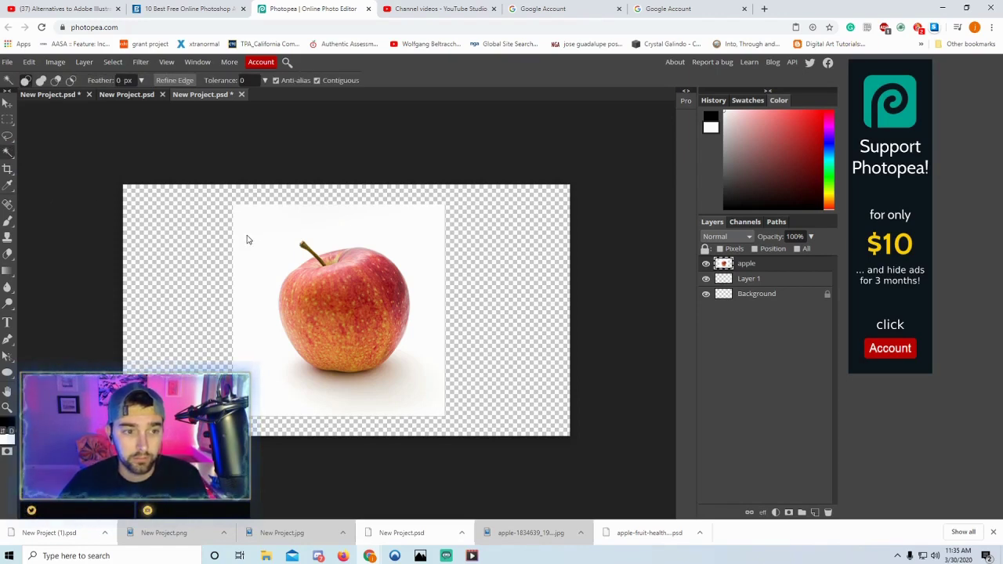
Set the Magic Wand tolerance to 20 and zoom in on the apple.
text(20)
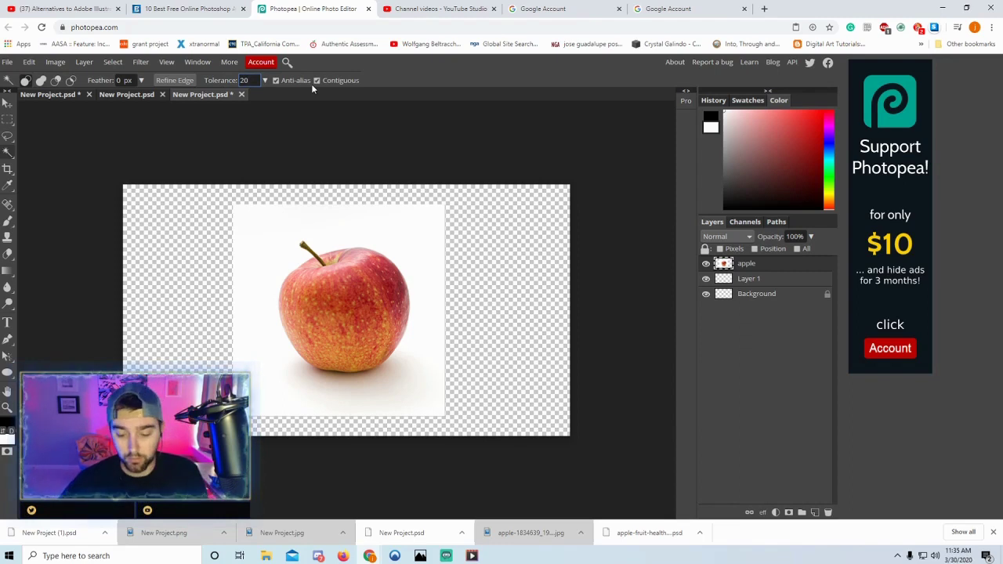
key(ctrl+plus)
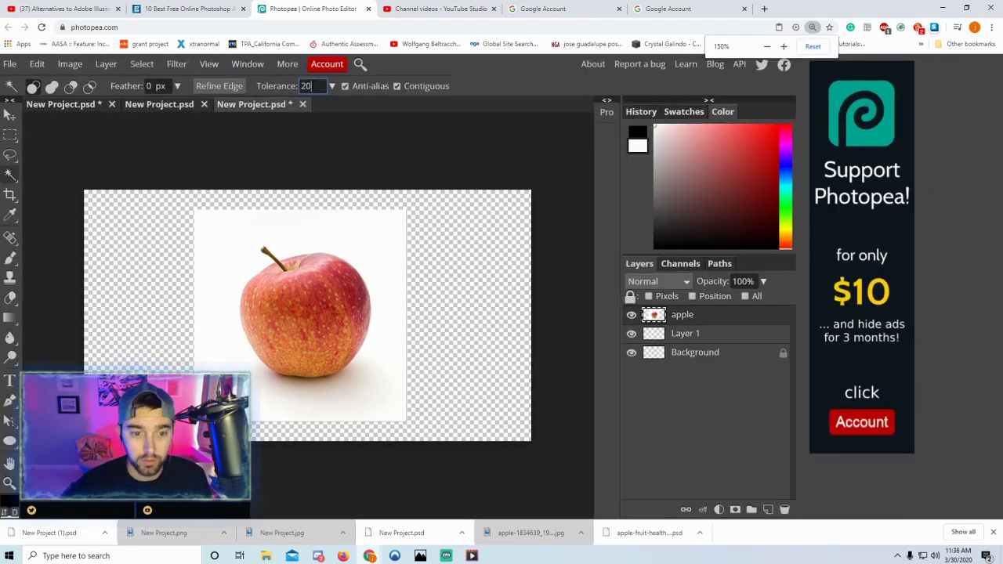
key(ctrl+minus)
key(ctrl+plus)
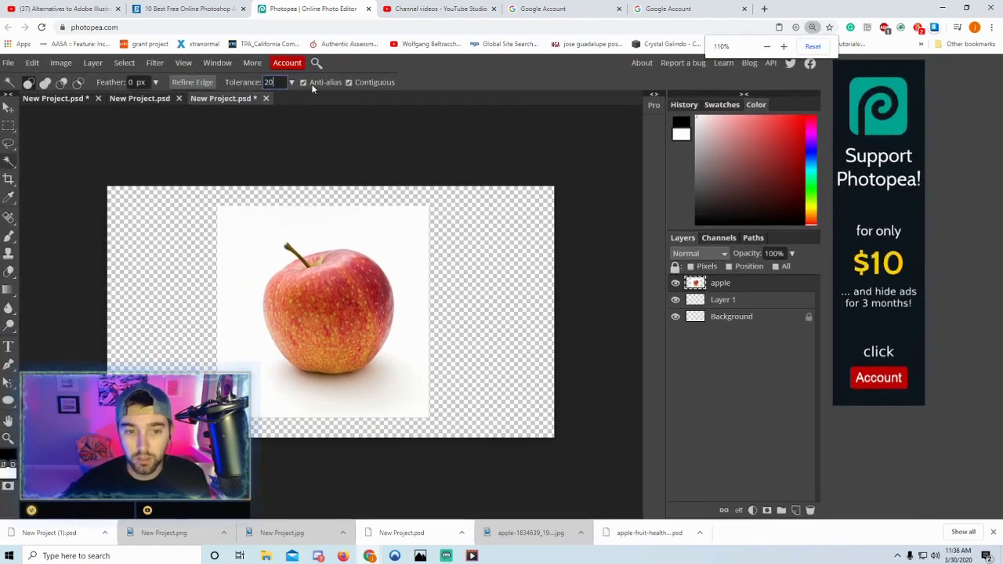
key(ctrl+plus)
key(ctrl+plus)
key(ctrl+plus)
key(ctrl+minus)
key(ctrl+minus)
key(ctrl+minus)
key(ctrl+minus)
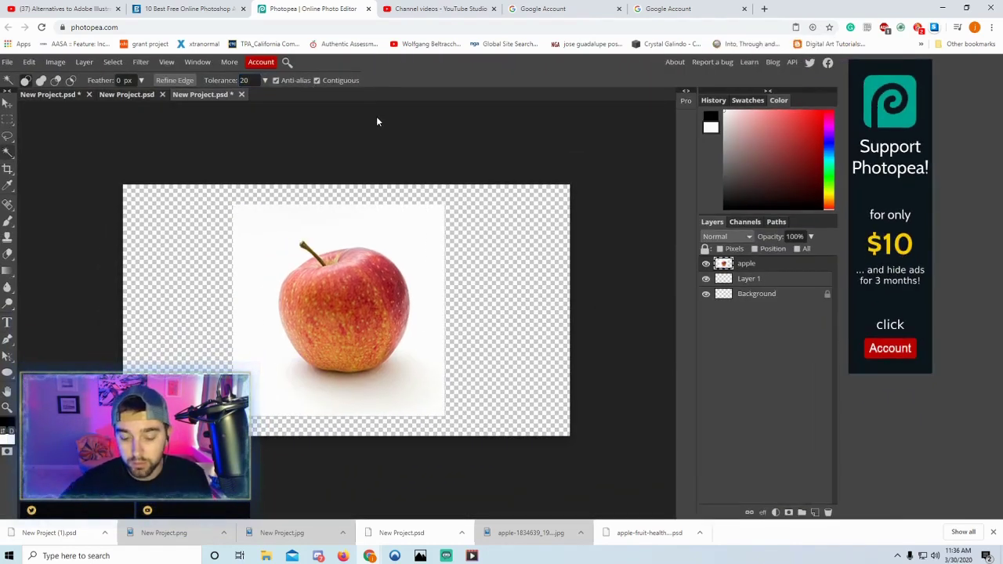
key(ctrl+plus)
key(ctrl+plus)
key(ctrl+plus)
key(ctrl+plus)
key(ctrl+minus)
key(ctrl+minus)
key(ctrl+minus)
key(ctrl+minus)
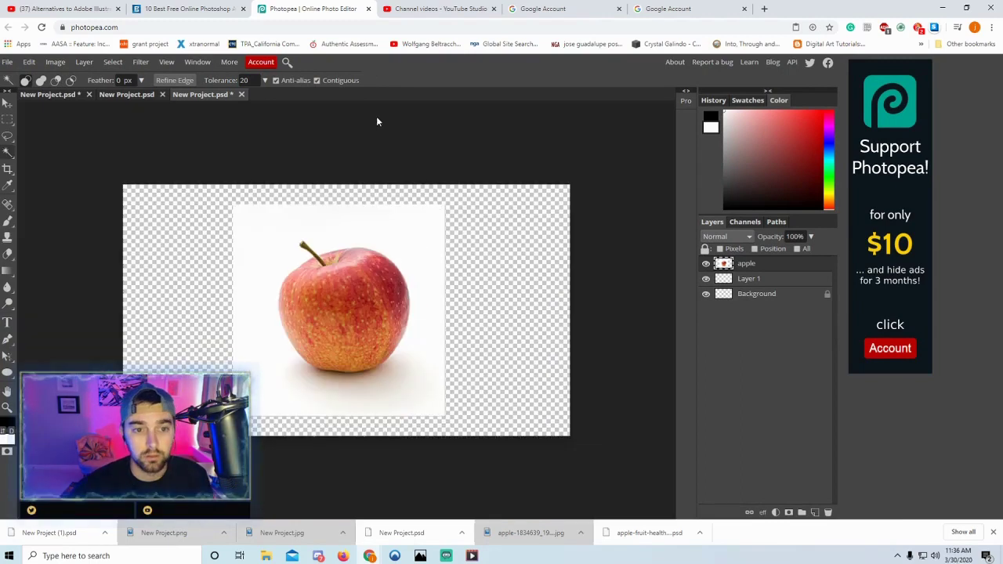
key(ctrl+plus)
scroll(345, 153, up, 2)
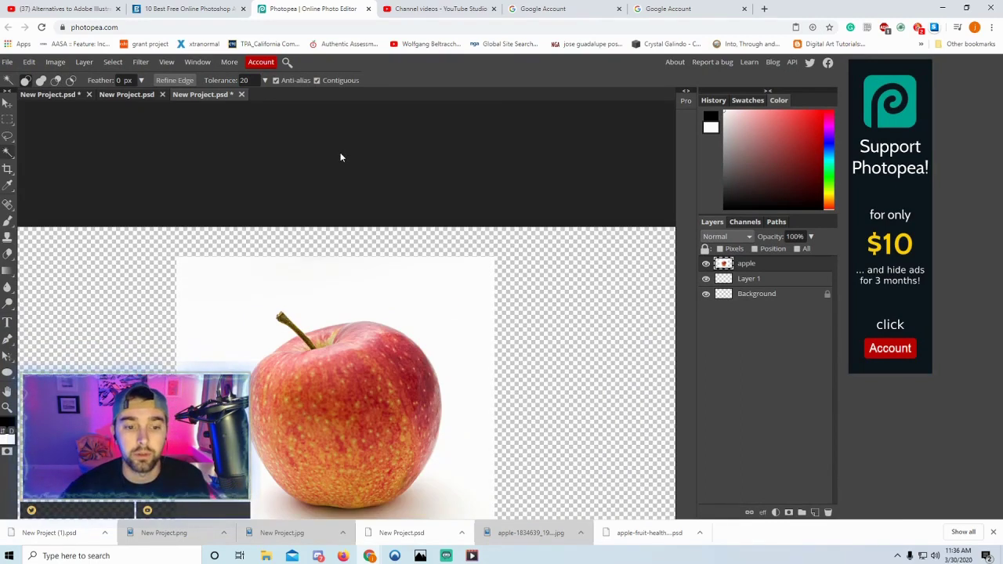
scroll(340, 158, down, 1)
click(245, 80)
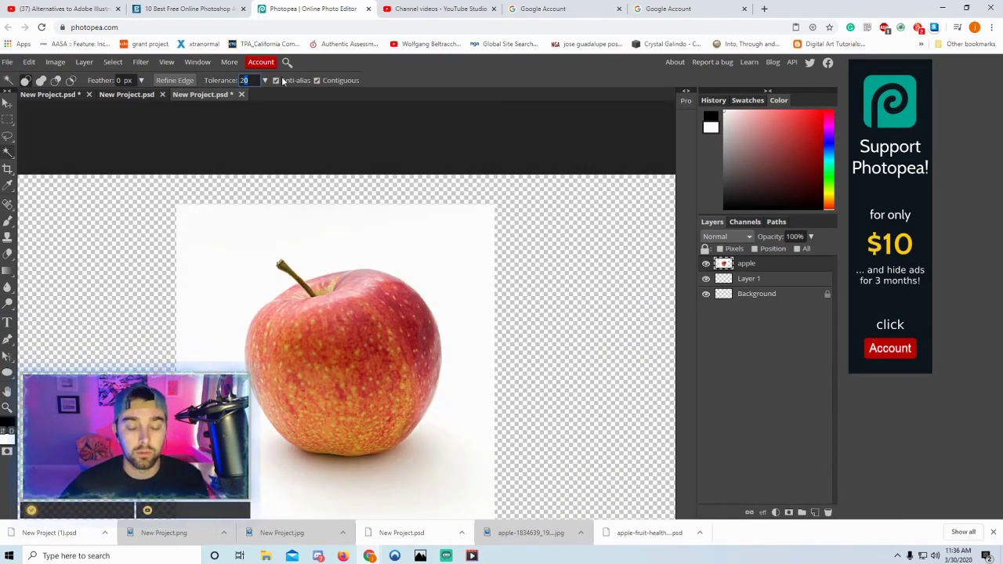
key(ctrl+minus)
key(ctrl+minus)
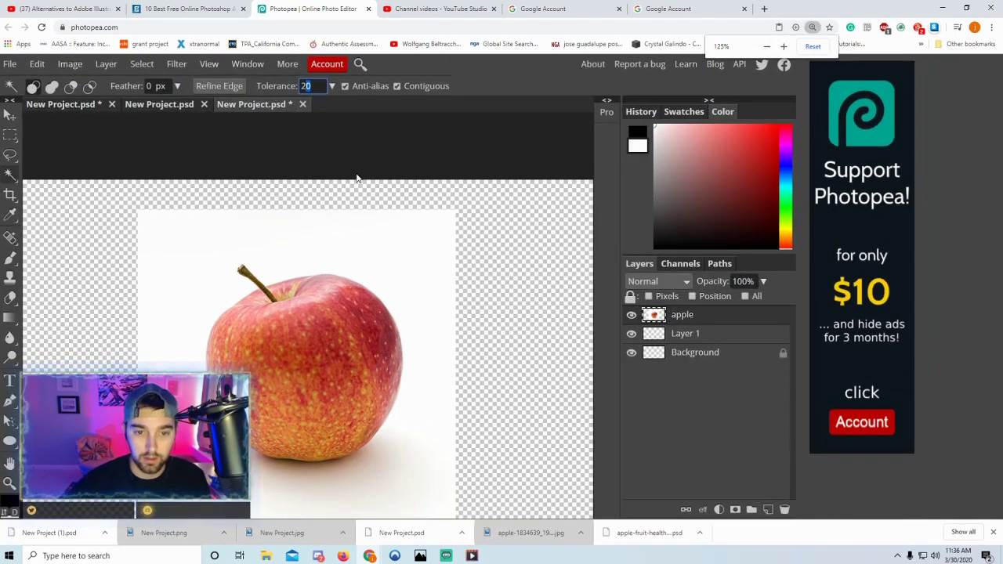
key(ctrl+plus)
key(ctrl+plus)
Select the white background, trying tolerances 32 and 150 and reselecting each time.
click(441, 279)
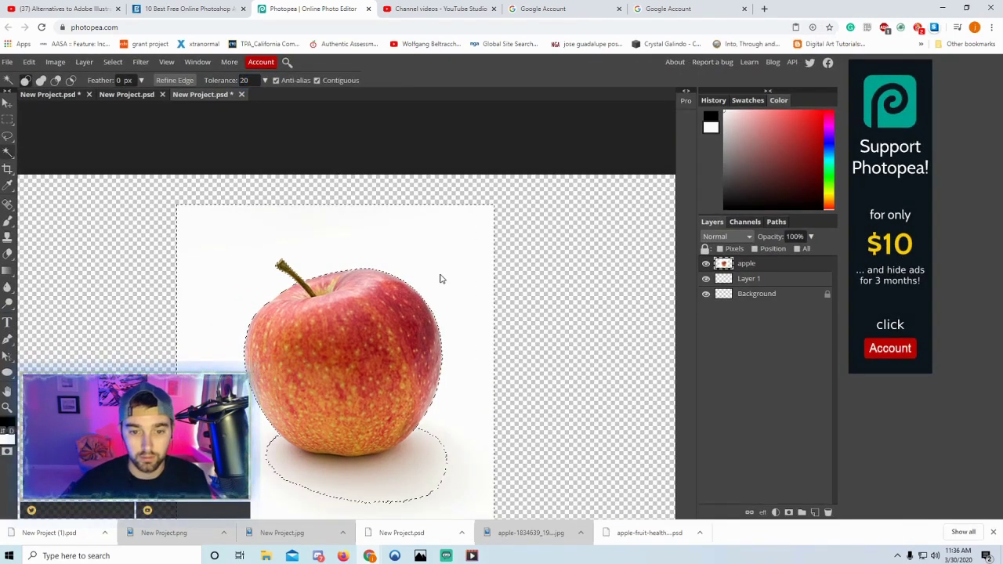
scroll(440, 276, up, 3)
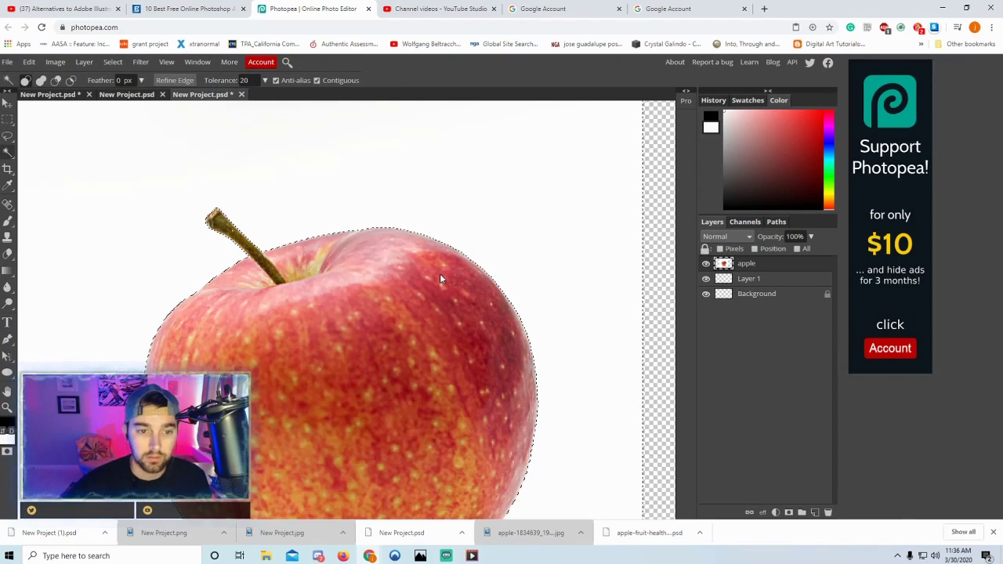
scroll(486, 236, down, 2)
click(244, 80)
text(32)
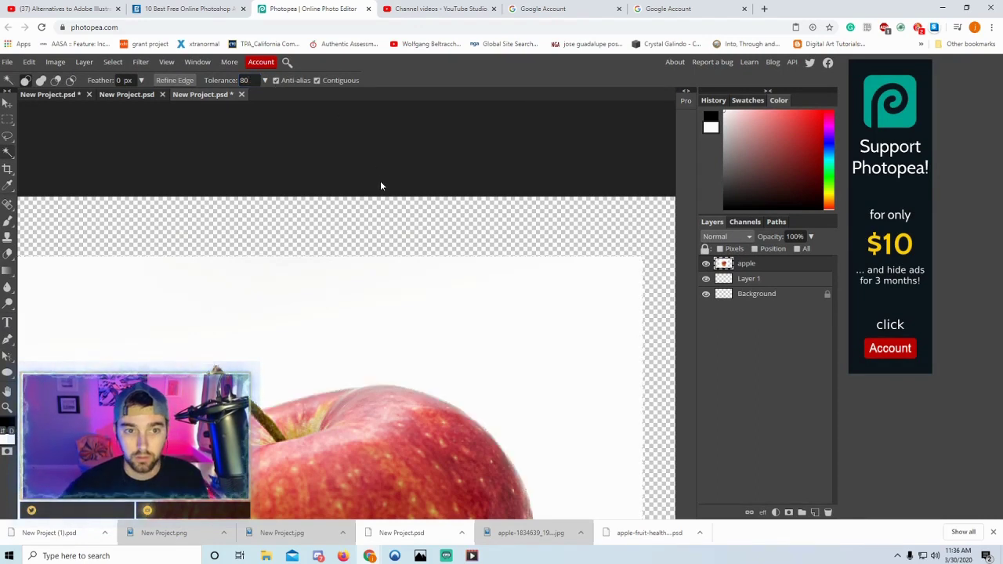
click(472, 337)
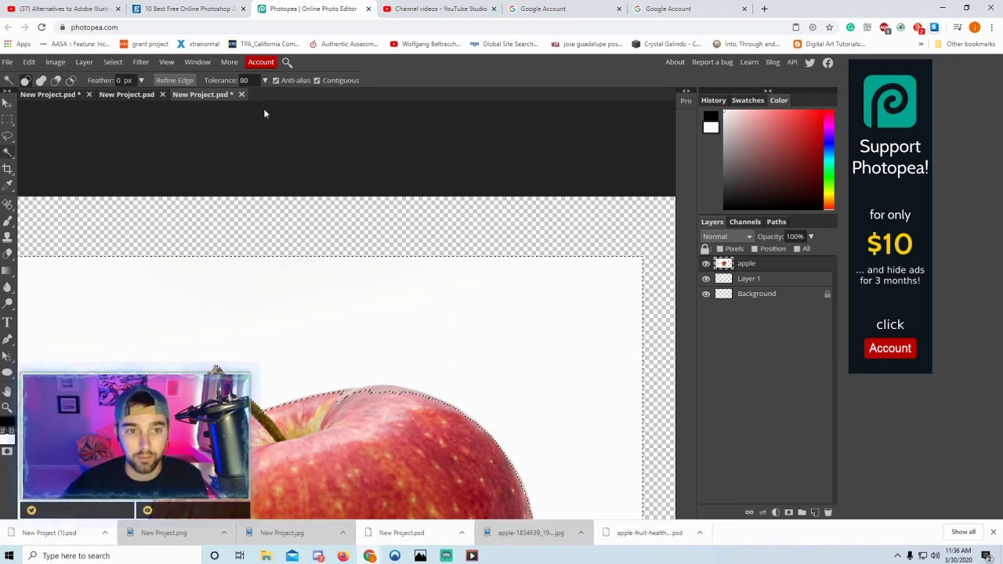
click(243, 80)
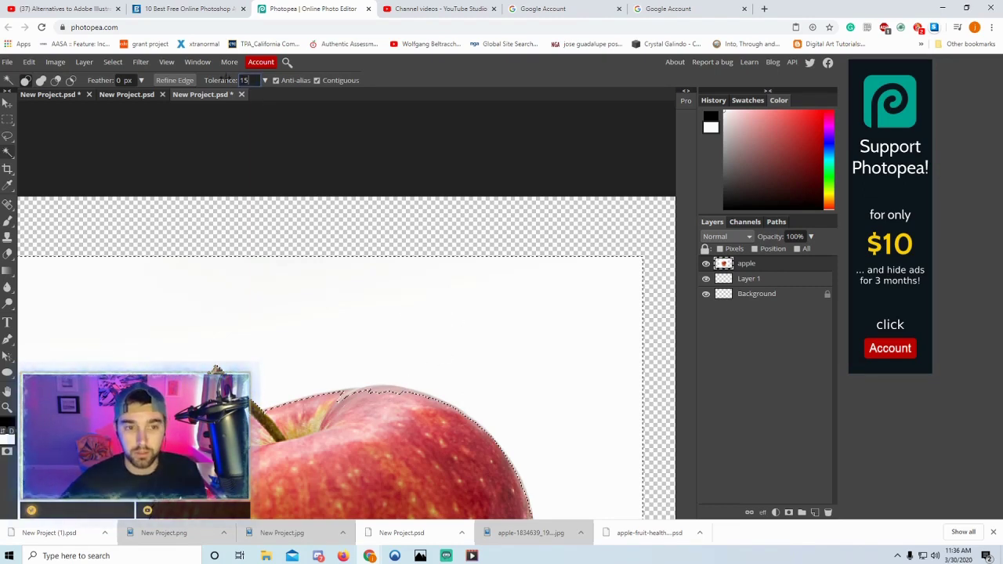
text(150)
key(ctrl+d)
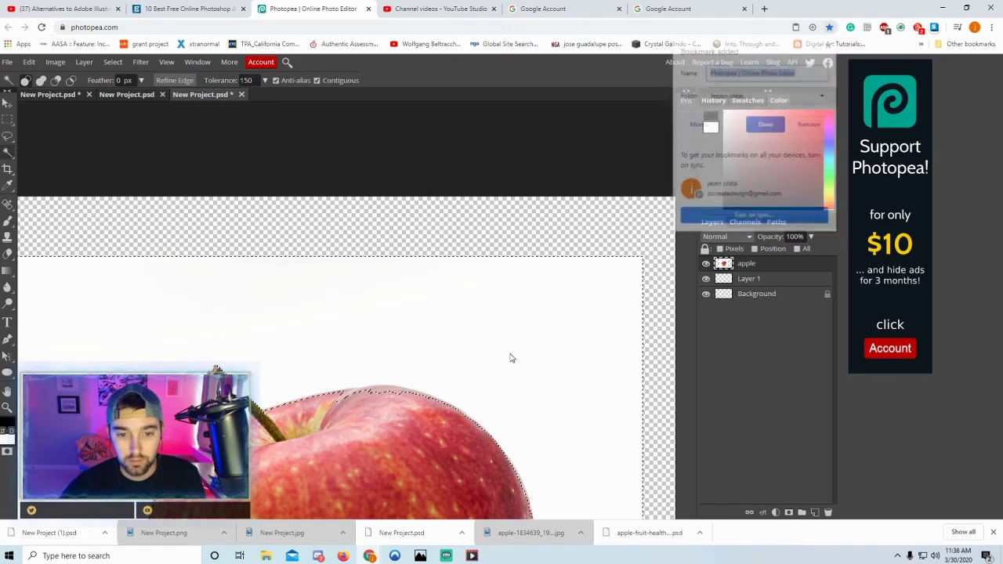
click(831, 44)
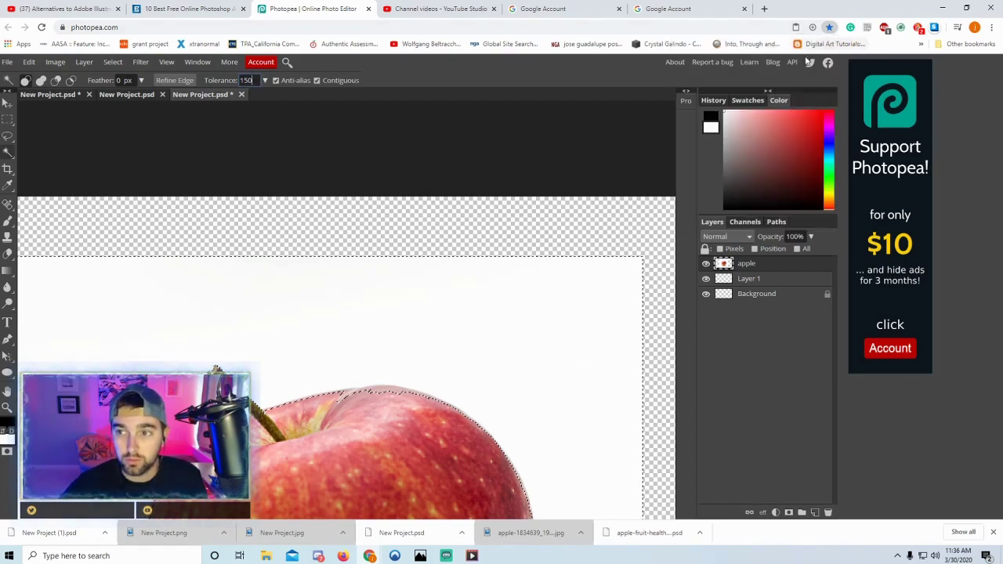
key(ctrl+d)
click(443, 398)
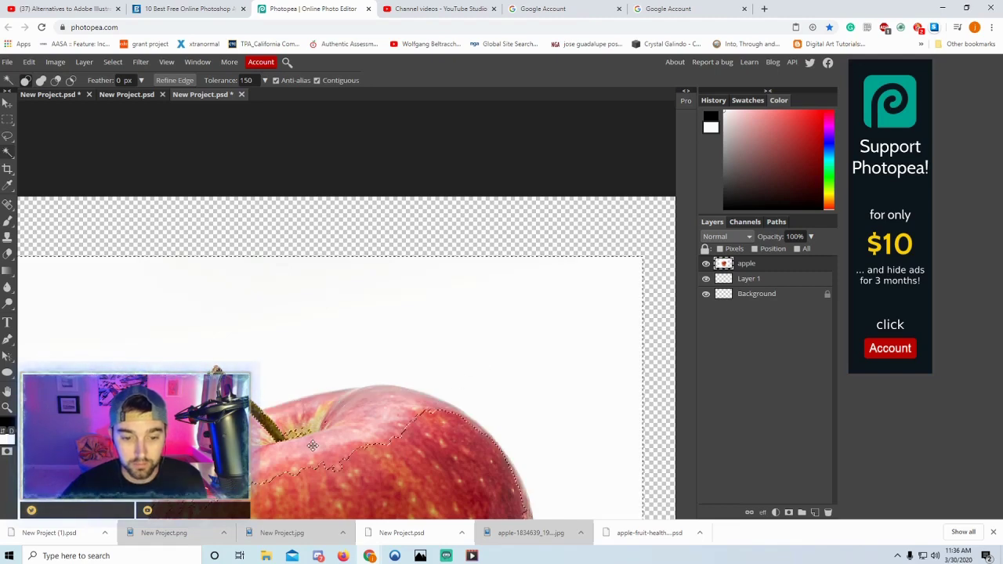
scroll(383, 361, down, 3)
scroll(255, 293, down, 1)
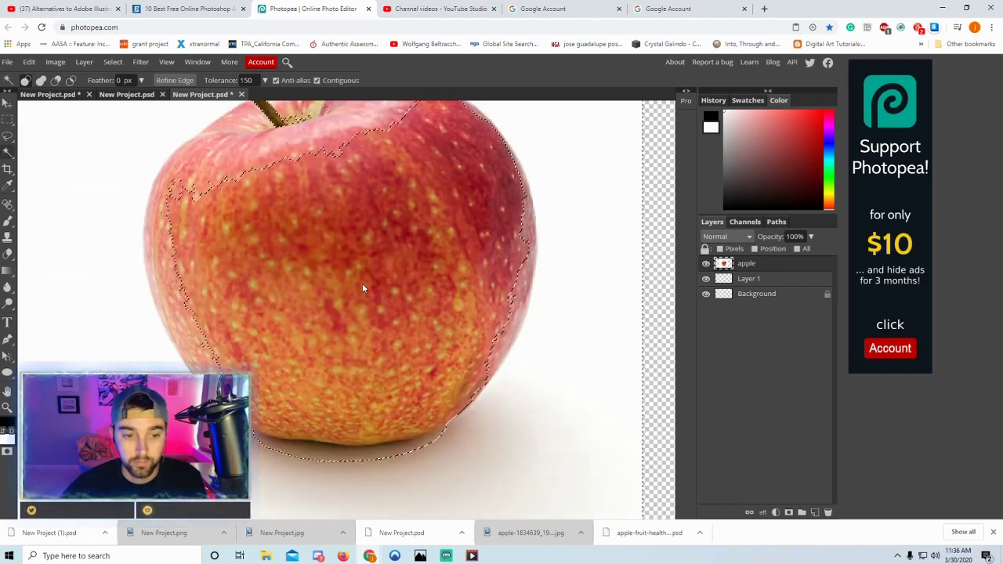
scroll(254, 294, up, 3)
Reset the tolerance to 20 and select the white background around the apple.
drag(252, 81, 236, 81)
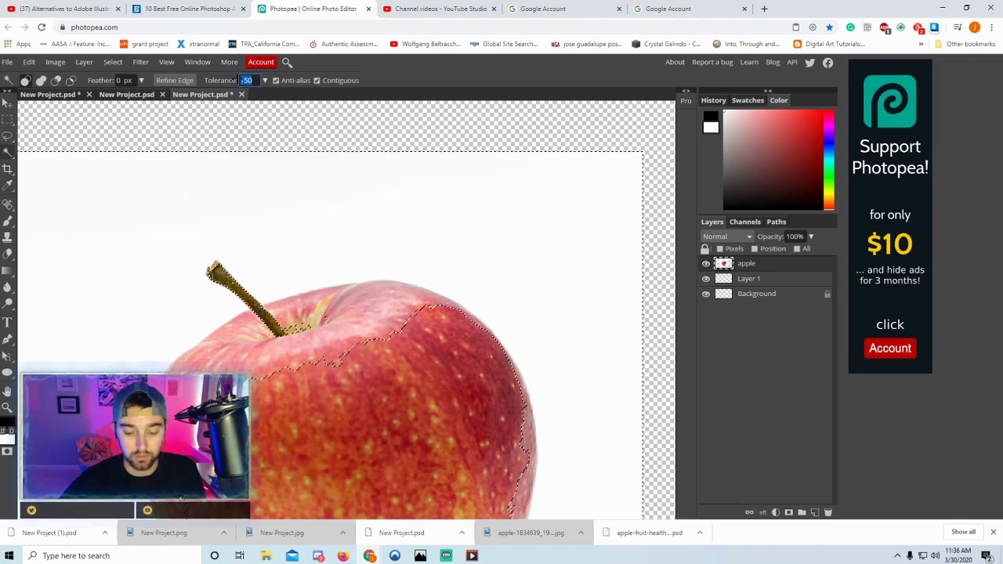
key(ctrl+d)
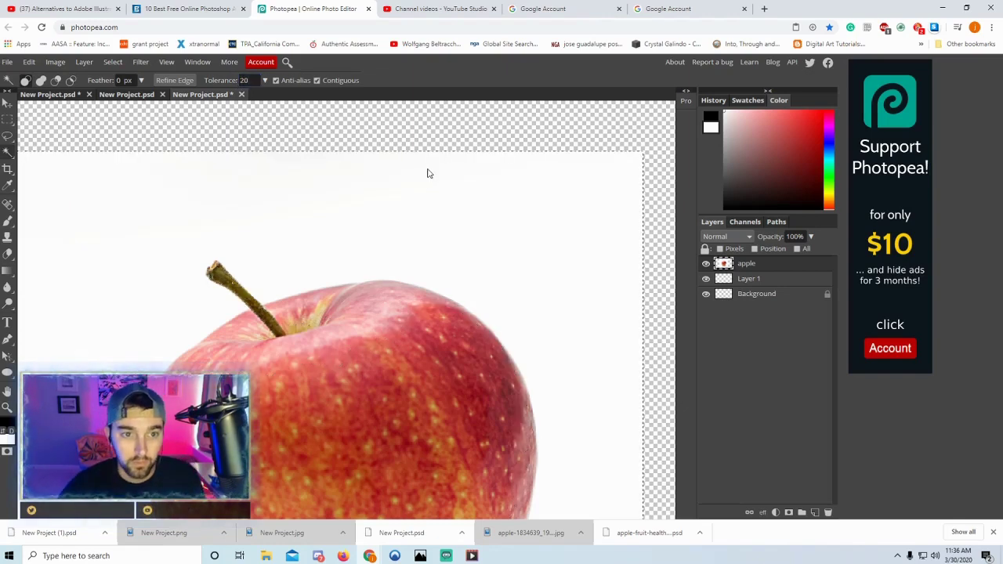
scroll(517, 220, down, 5)
click(589, 320)
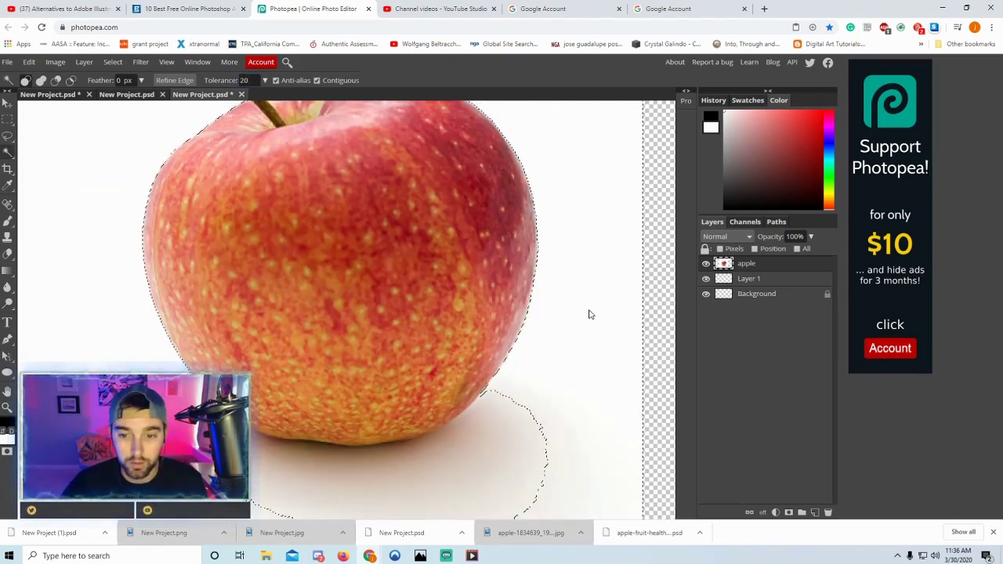
scroll(337, 212, up, 3)
scroll(385, 205, down, 4)
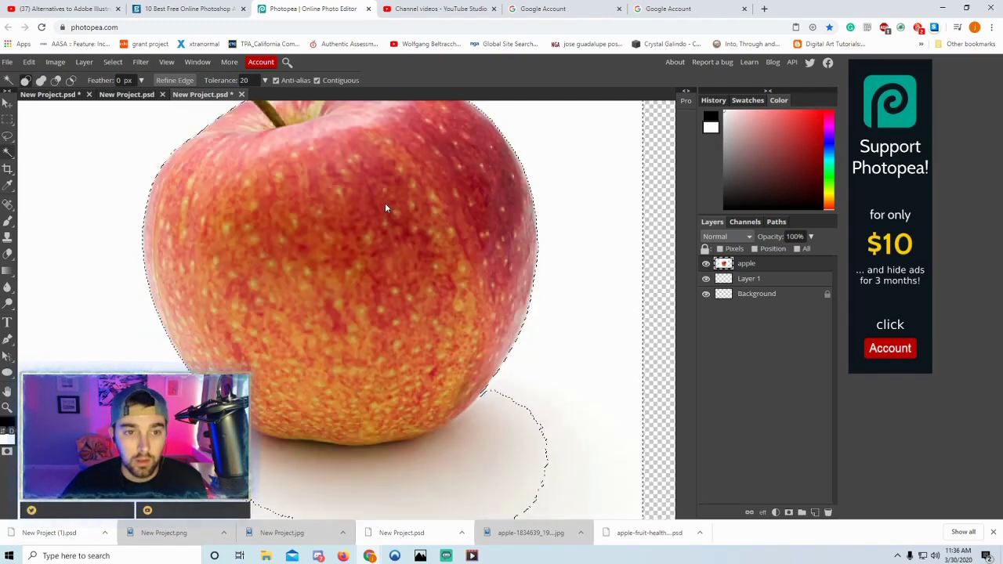
Subtract the shadow areas under the apple so the selection hugs its bottom edge.
click(515, 431)
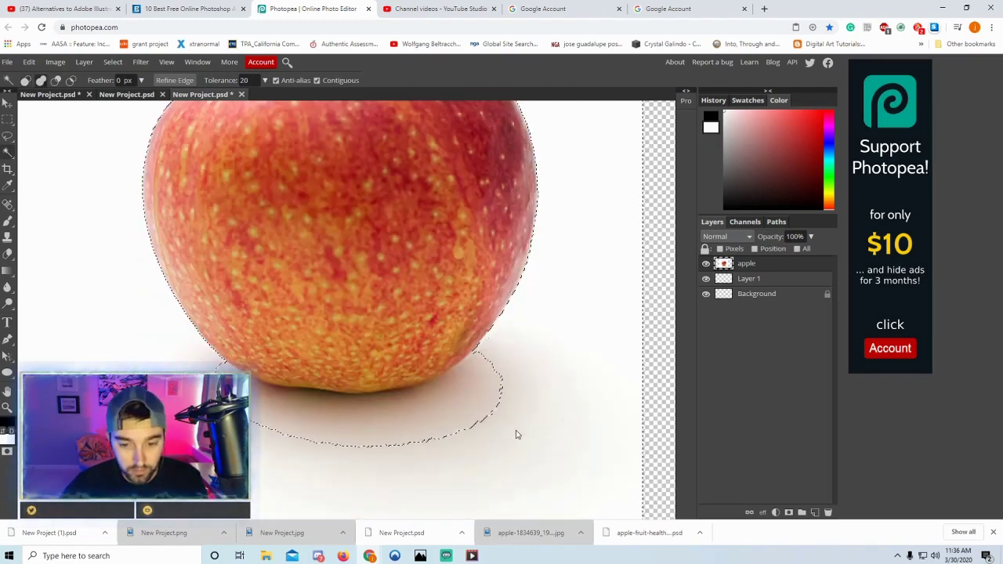
click(415, 418)
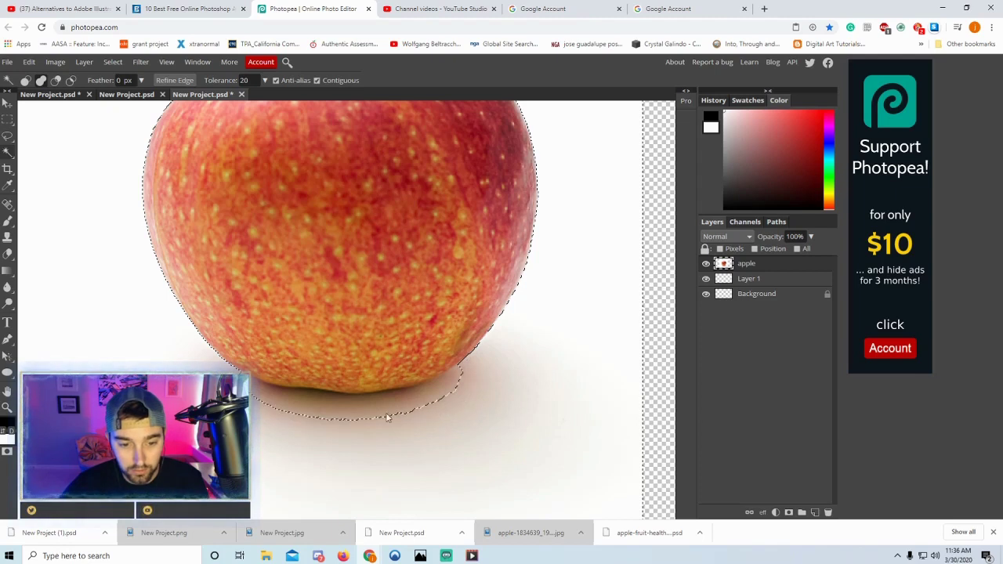
click(365, 417)
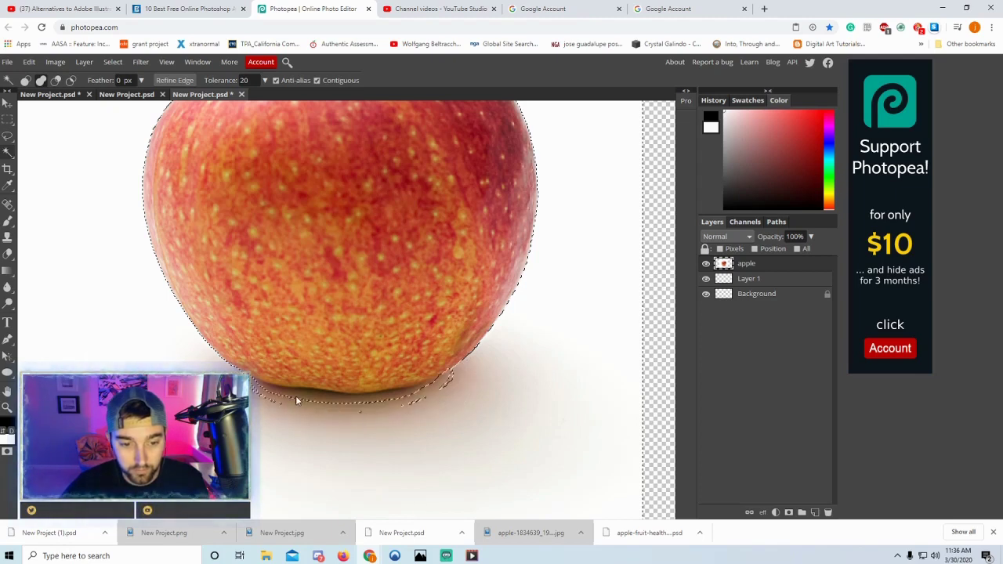
click(274, 399)
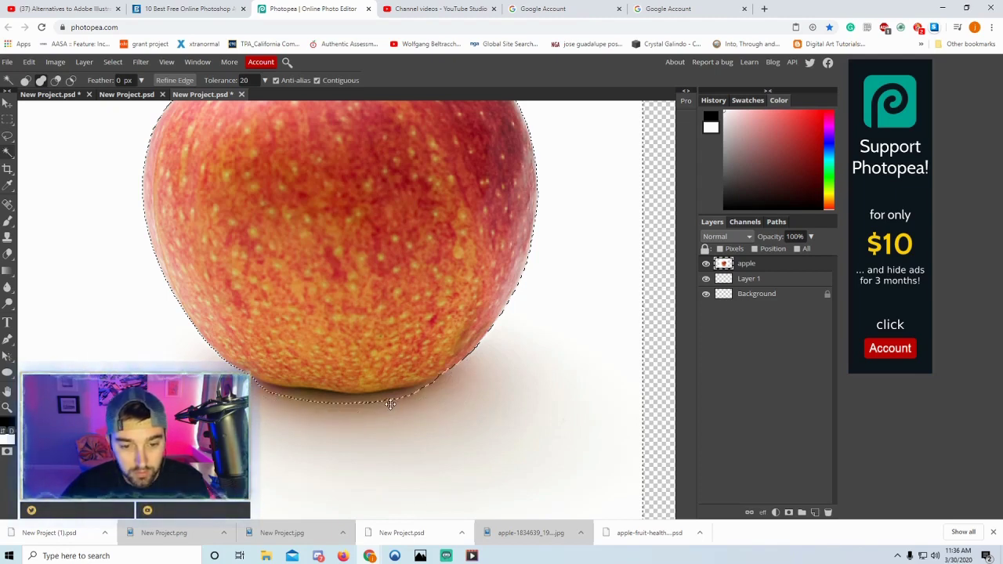
click(361, 399)
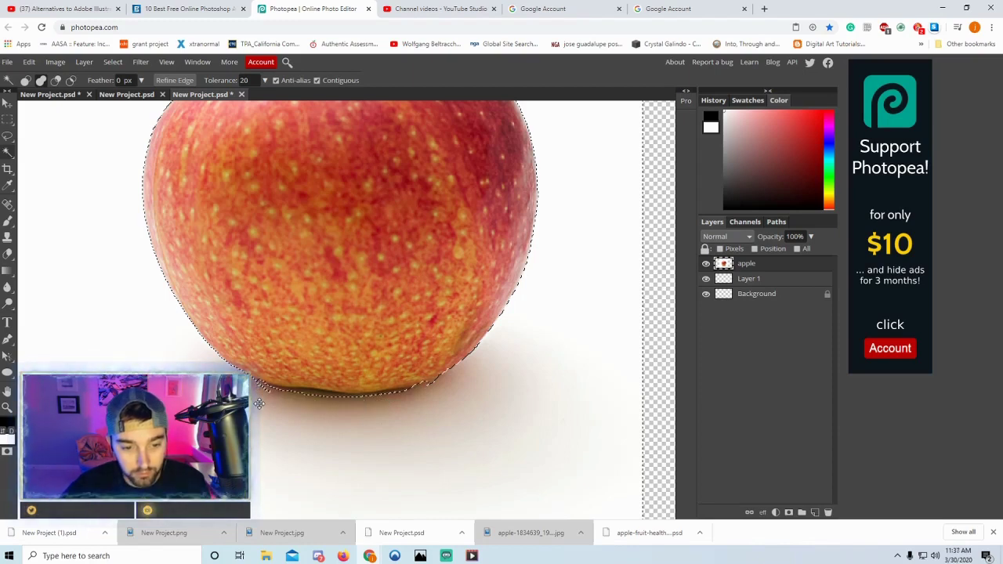
scroll(341, 425, up, 5)
scroll(372, 385, down, 5)
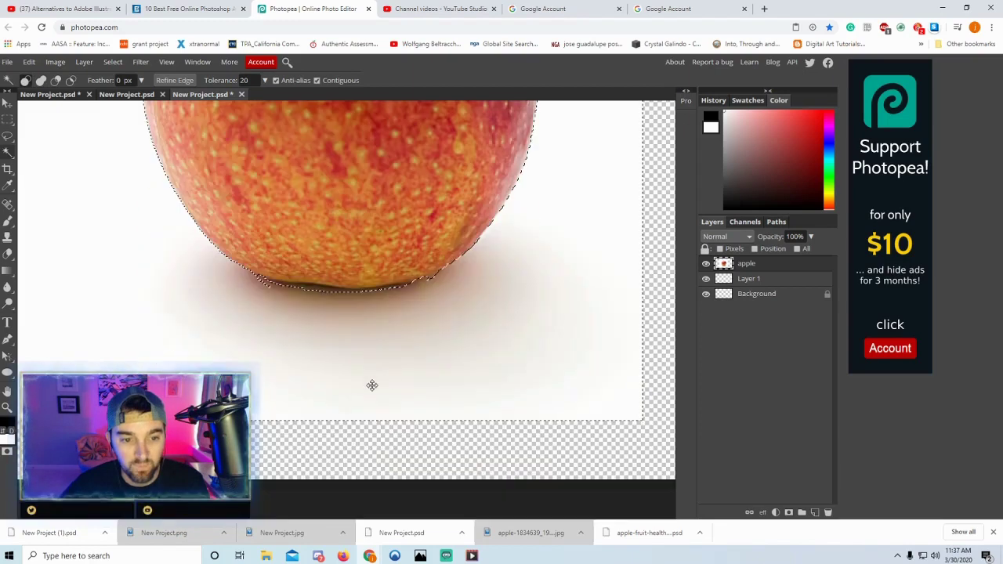
scroll(394, 382, up, 5)
scroll(394, 376, down, 3)
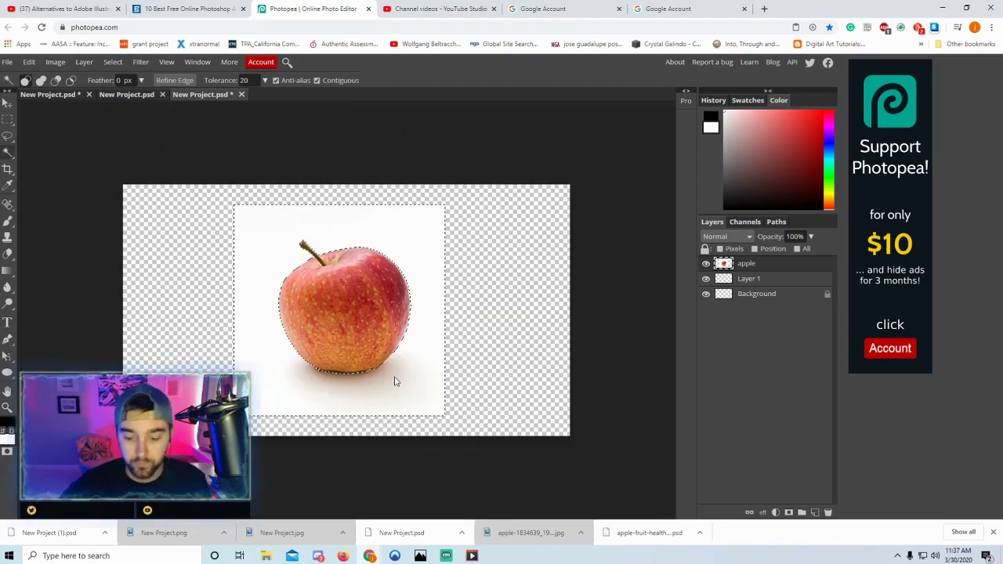
key(Delete)
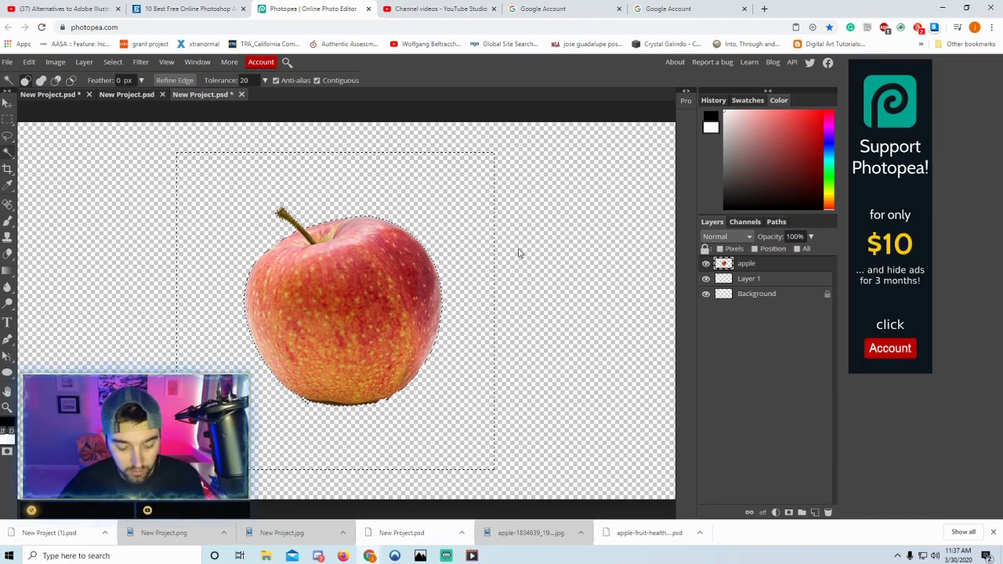
key(ctrl+z)
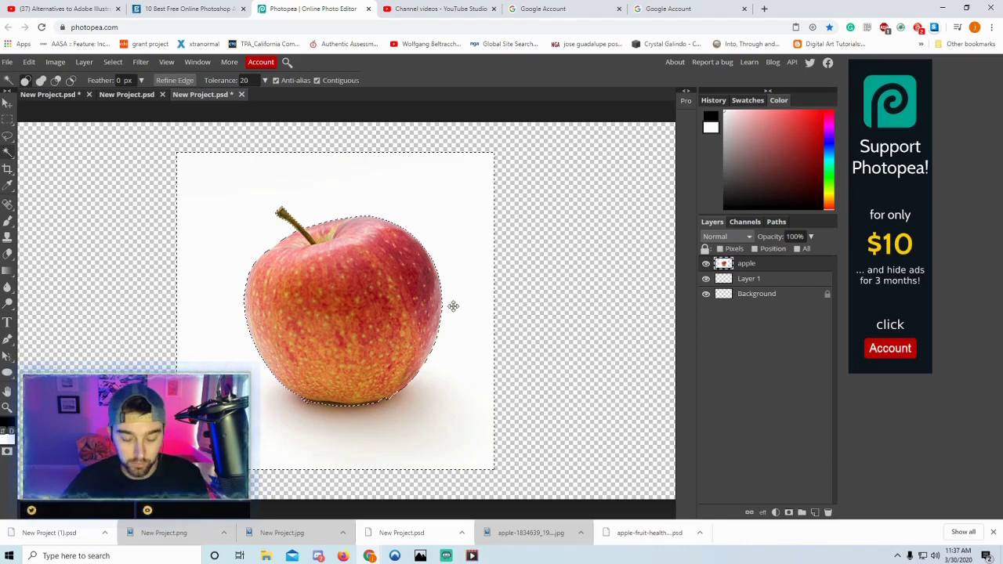
scroll(456, 306, down, 1)
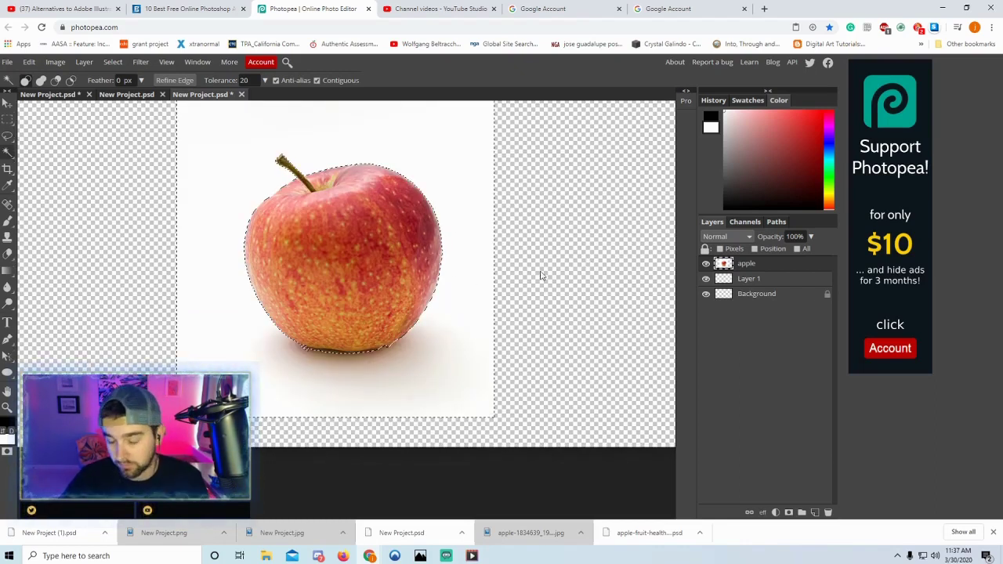
scroll(519, 272, up, 1)
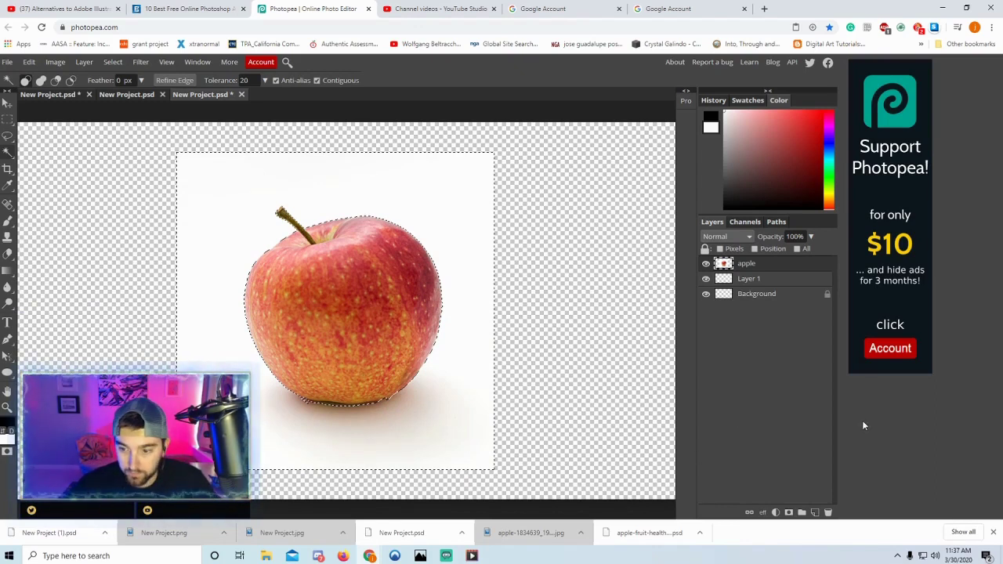
Undo the stray masks, invert the selection, and add a layer mask hiding the white background.
click(789, 513)
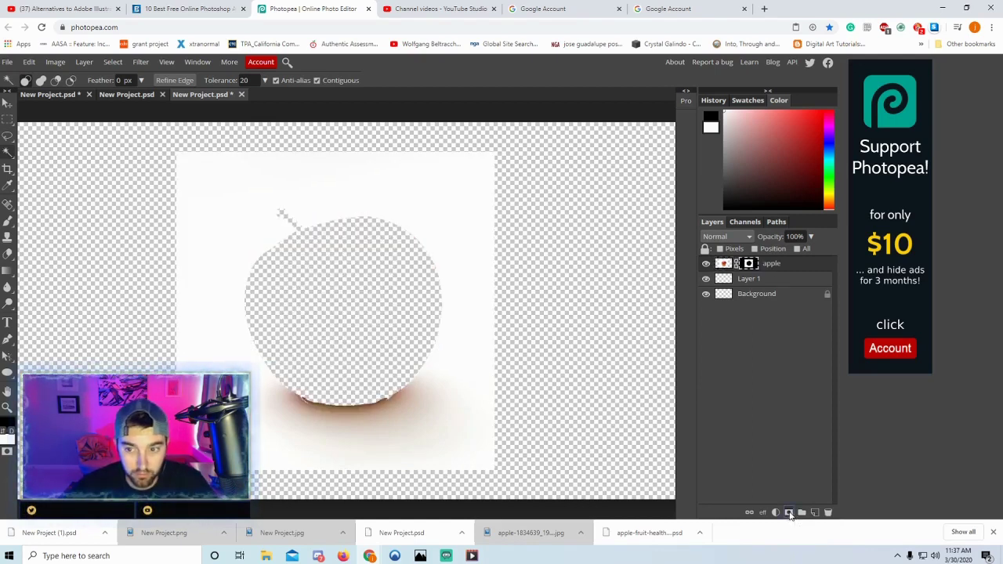
click(789, 513)
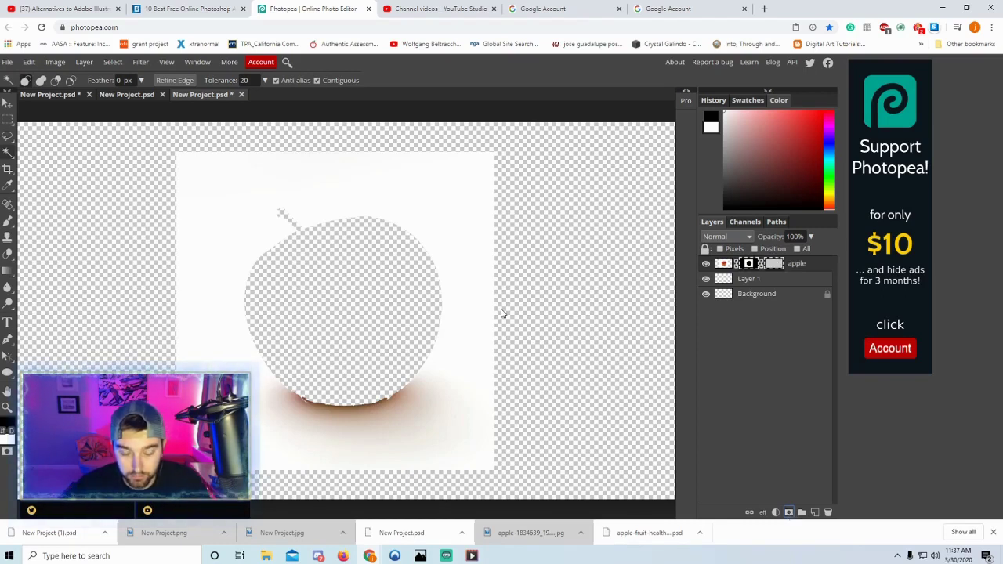
key(ctrl+z)
key(ctrl+z)
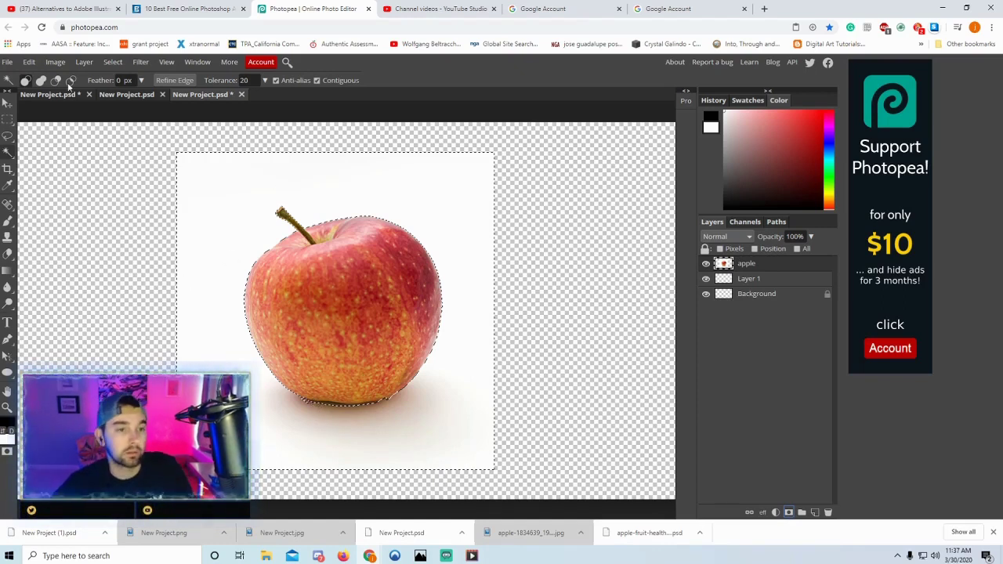
click(113, 62)
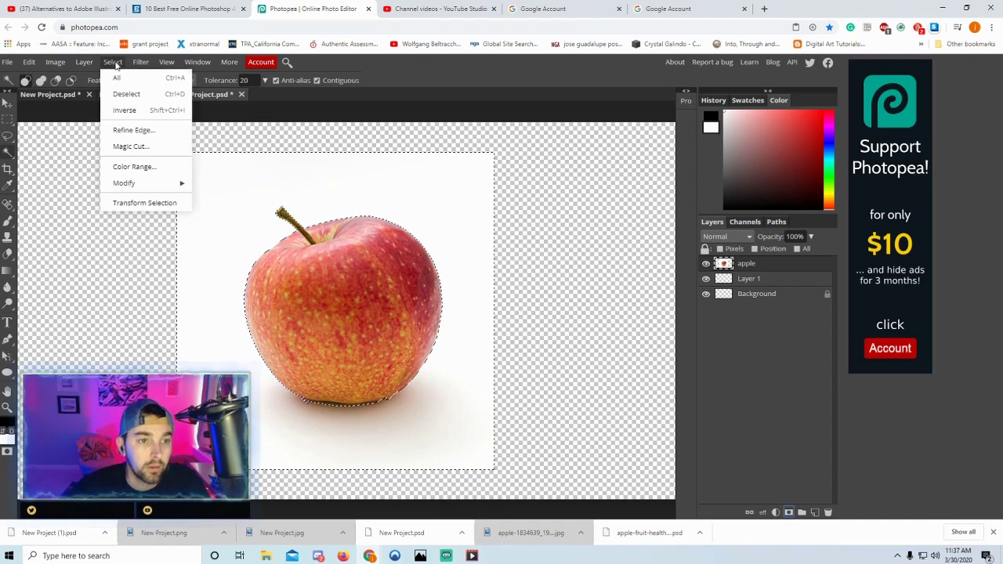
click(125, 111)
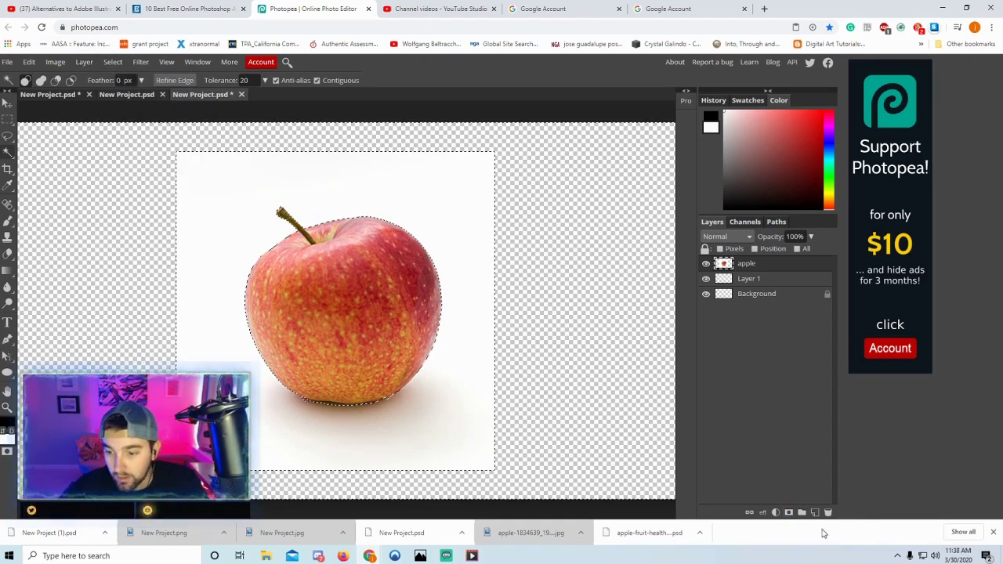
click(788, 513)
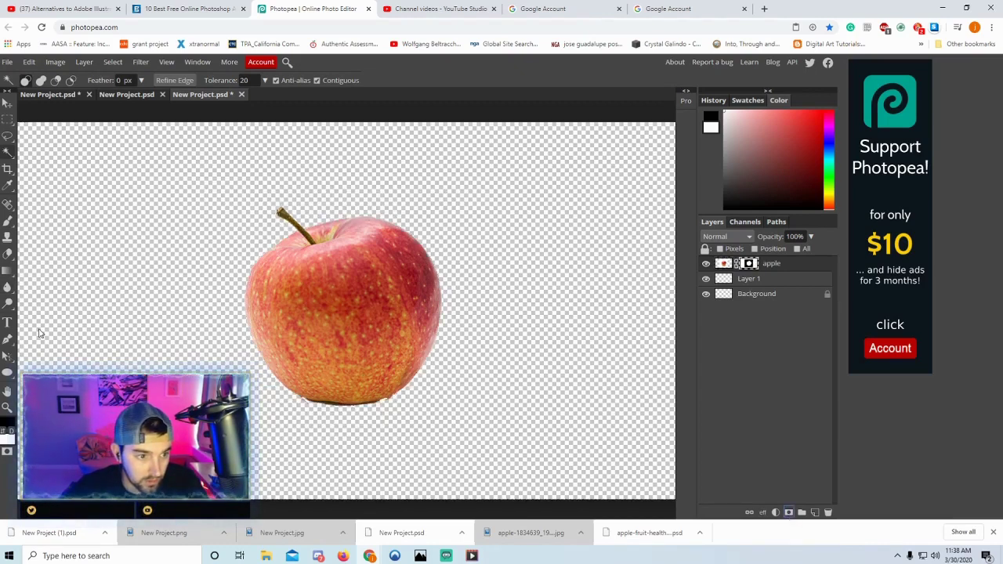
Brush the apple's layer mask, restoring the lower-right edge and hiding the dark shadow rim beneath.
right_click(9, 224)
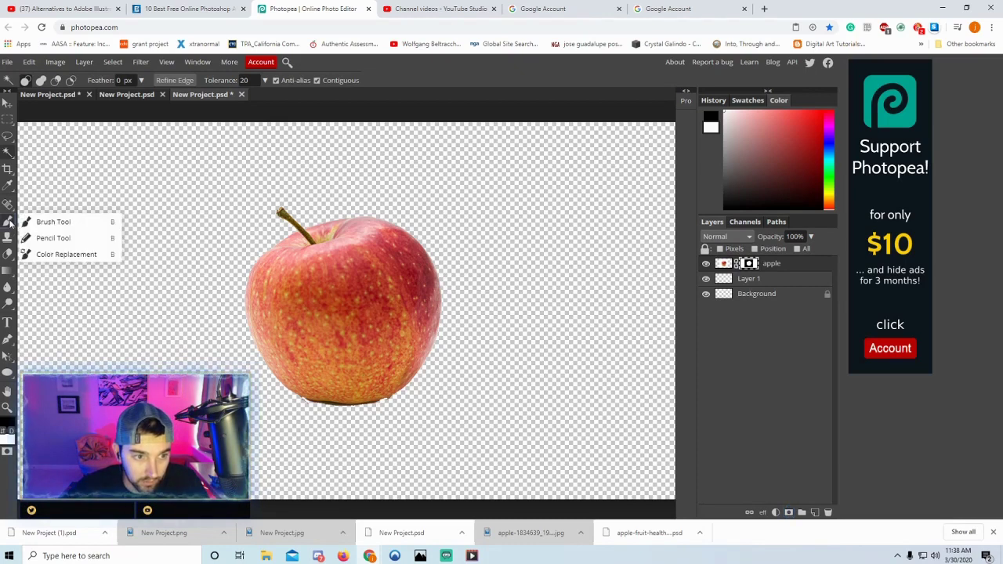
click(47, 220)
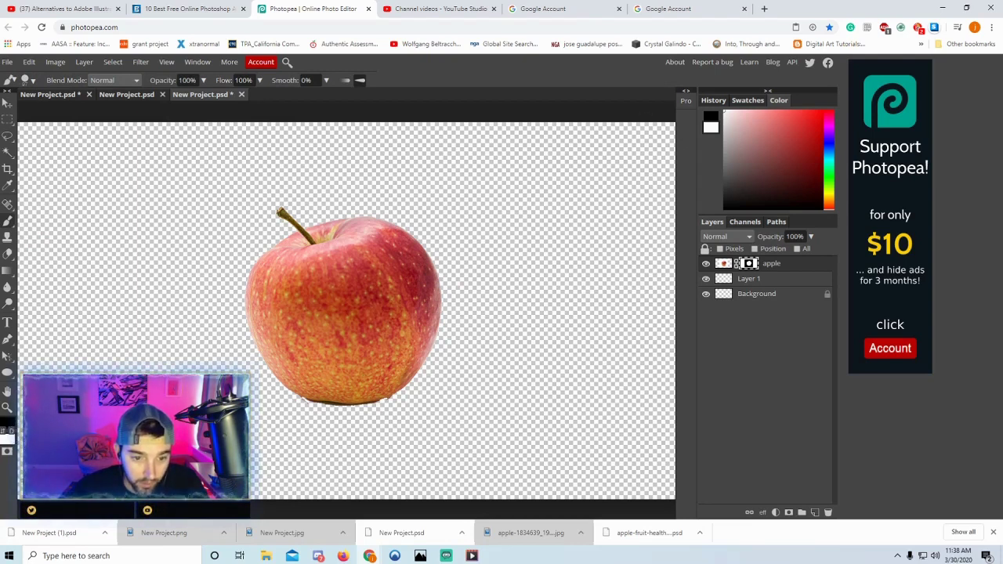
scroll(332, 459, up, 3)
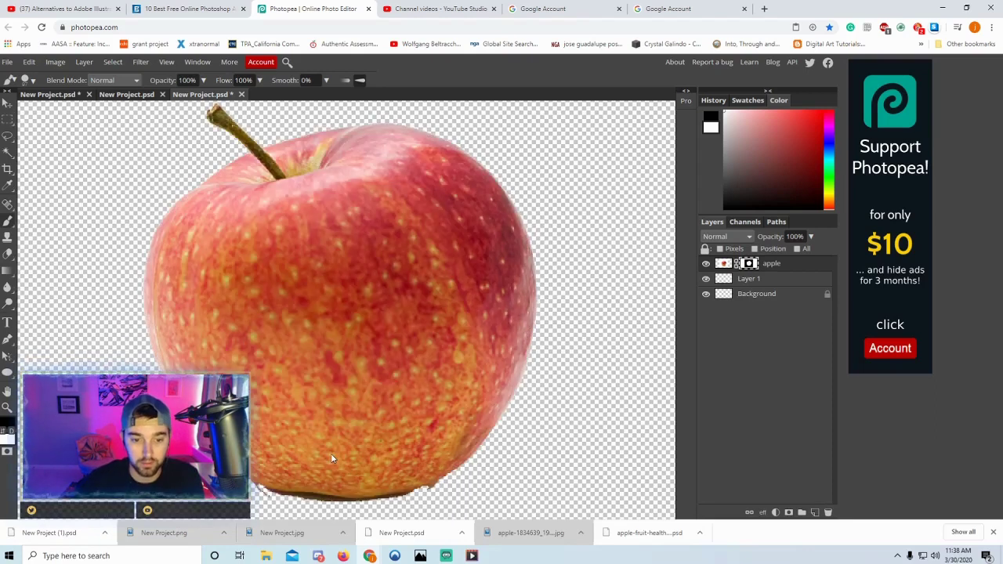
scroll(314, 447, down, 1)
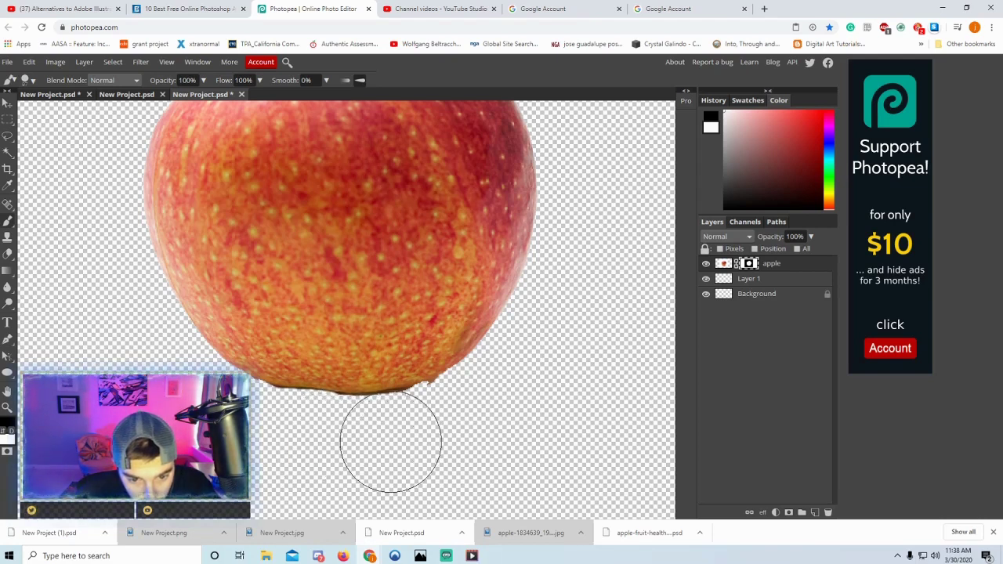
mouse_move(399, 425)
mouse_down()
mouse_move(414, 403)
mouse_move(471, 370)
mouse_move(459, 376)
mouse_up()
click(6, 435)
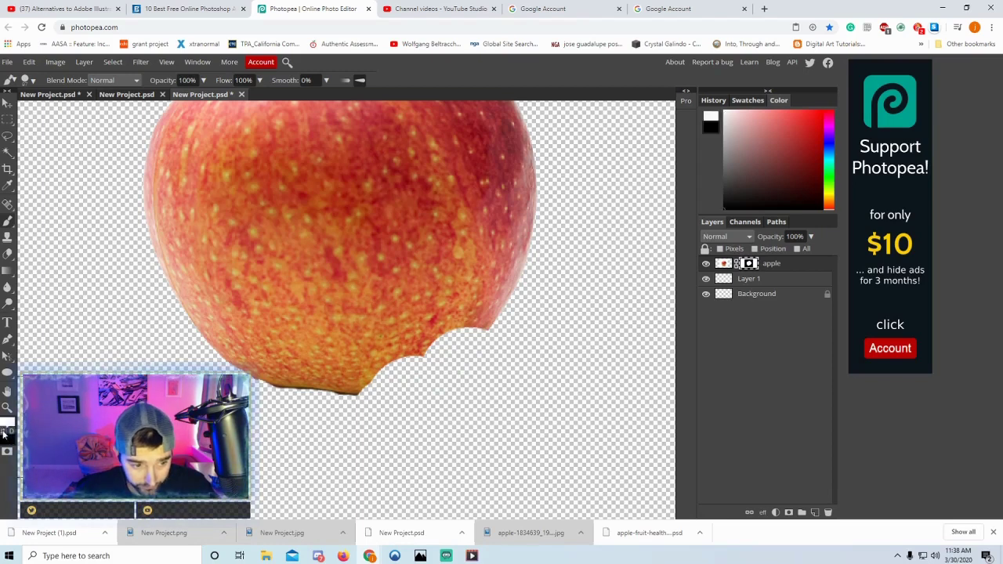
mouse_move(394, 403)
mouse_down()
mouse_move(399, 376)
mouse_move(383, 343)
mouse_move(459, 317)
mouse_move(329, 347)
mouse_move(270, 329)
mouse_up()
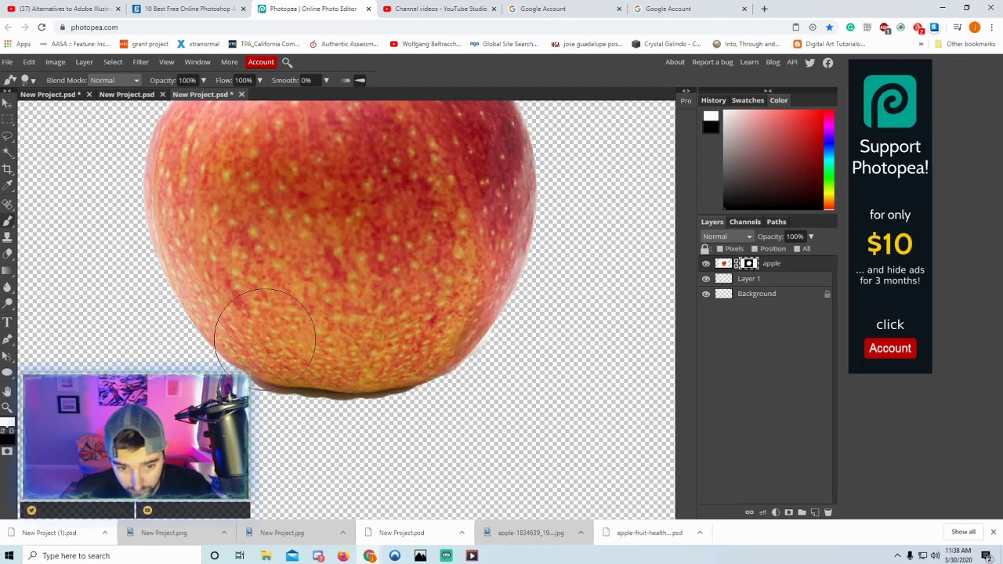
click(6, 431)
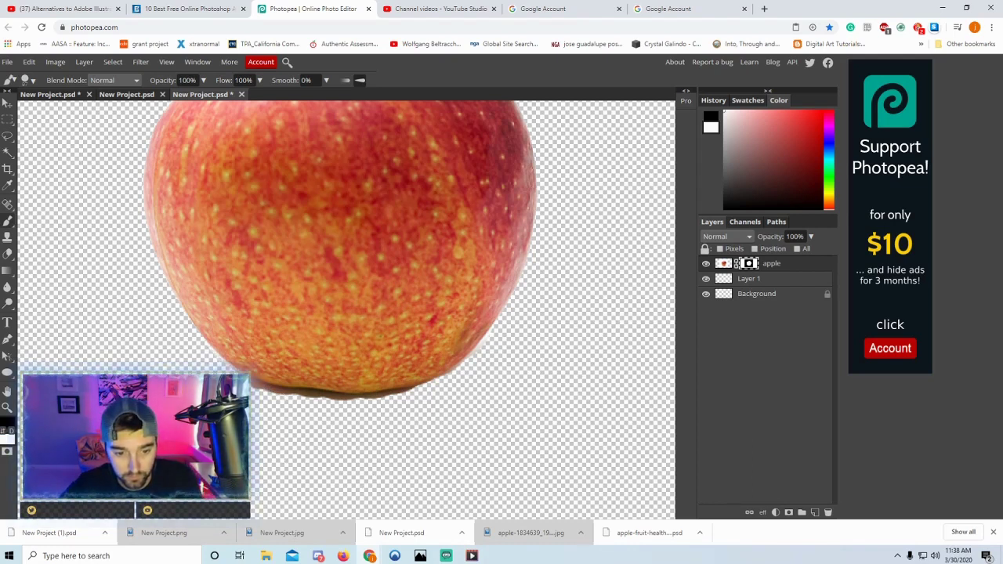
drag(279, 392, 359, 396)
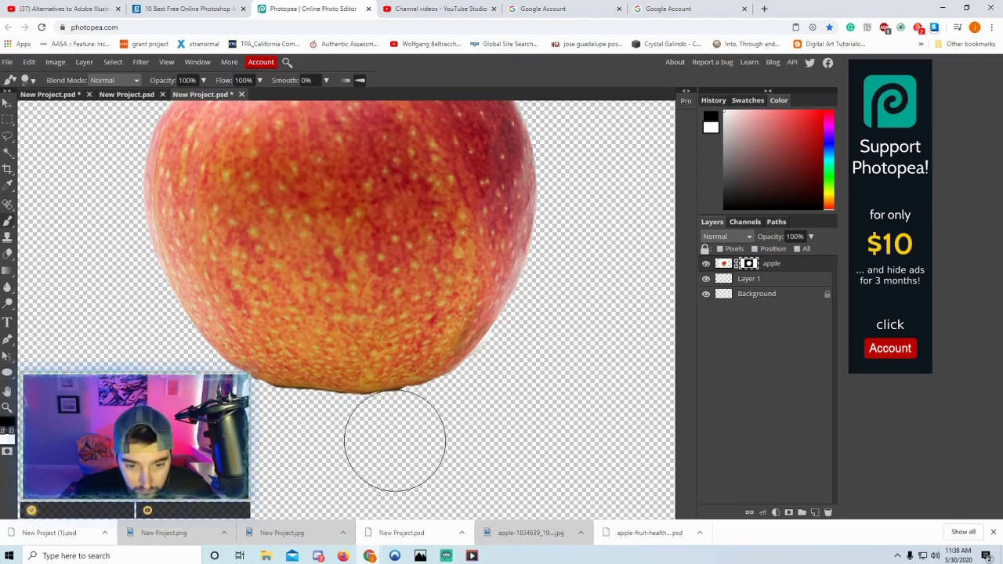
scroll(385, 447, up, 5)
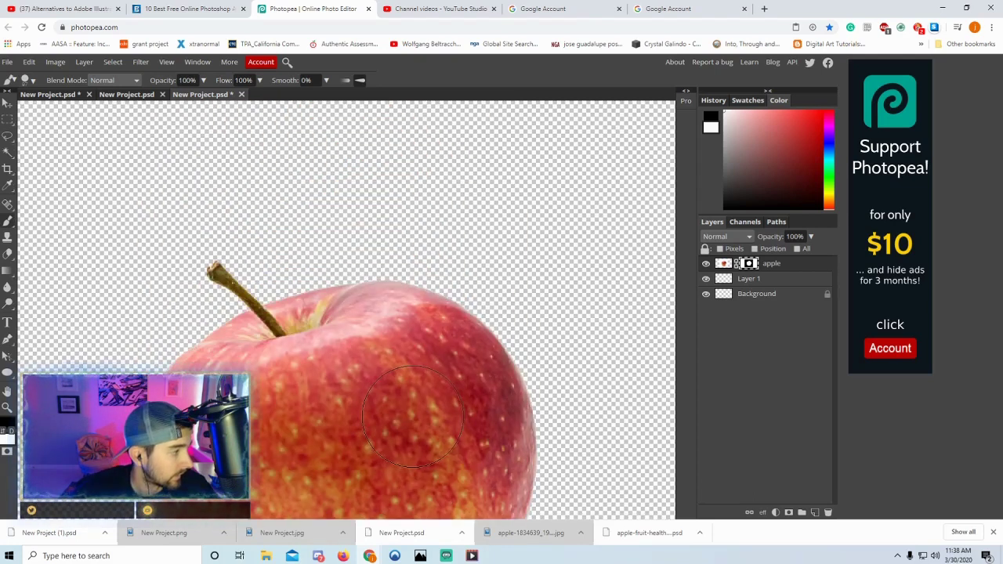
scroll(425, 414, down, 4)
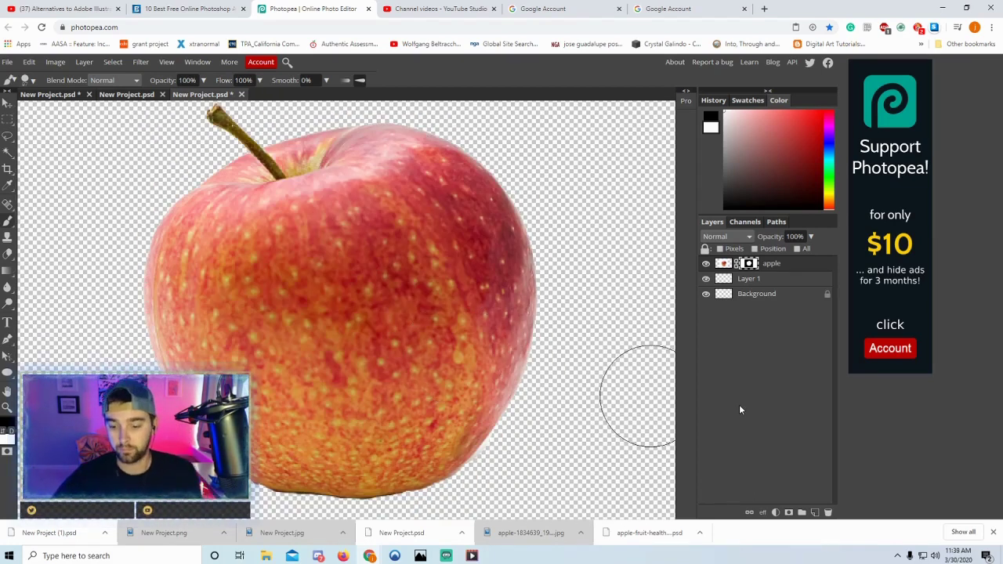
Add the text 'YOUR NAME' on the canvas, fixing the mistyped letters.
key(ctrl+minus)
key(ctrl+minus)
key(ctrl+minus)
key(ctrl+plus)
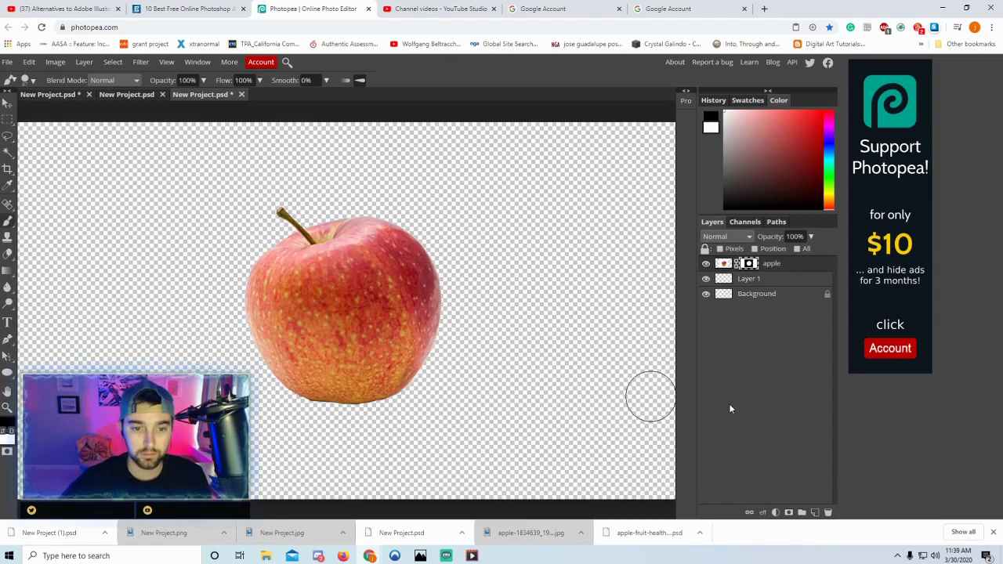
click(9, 323)
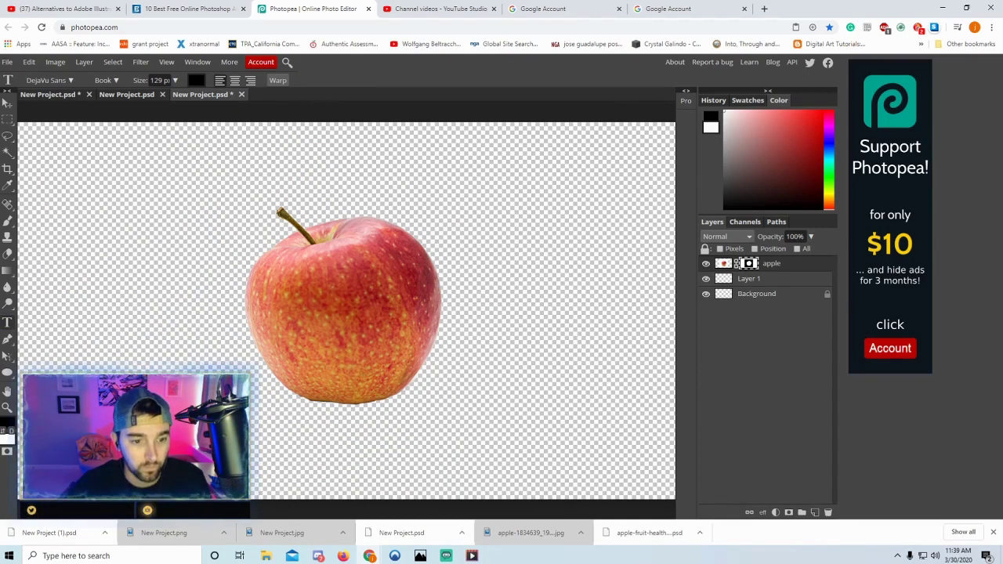
click(224, 364)
text(YOUR NBAA)
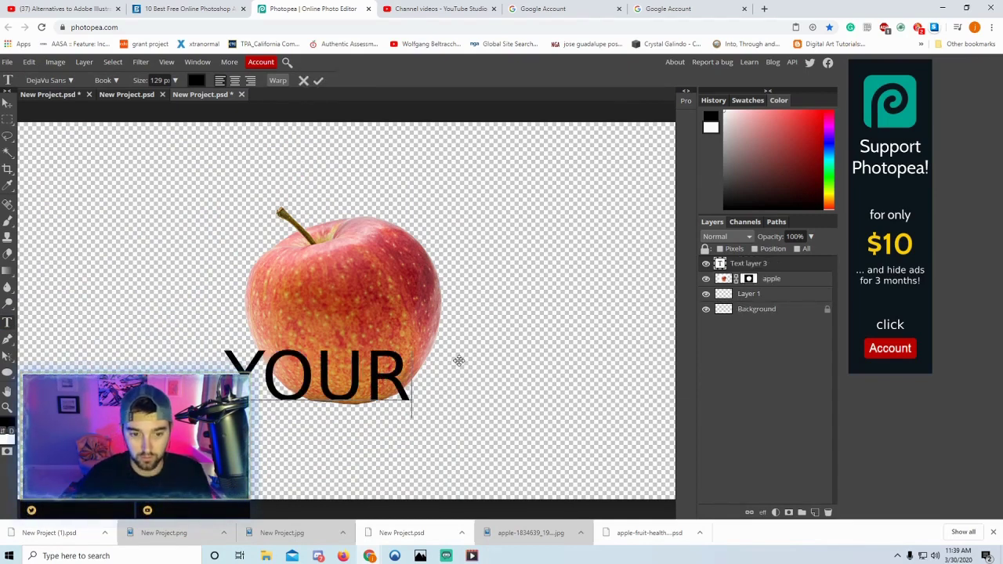
key(BackSpace)
key(BackSpace)
key(BackSpace)
text(AME)
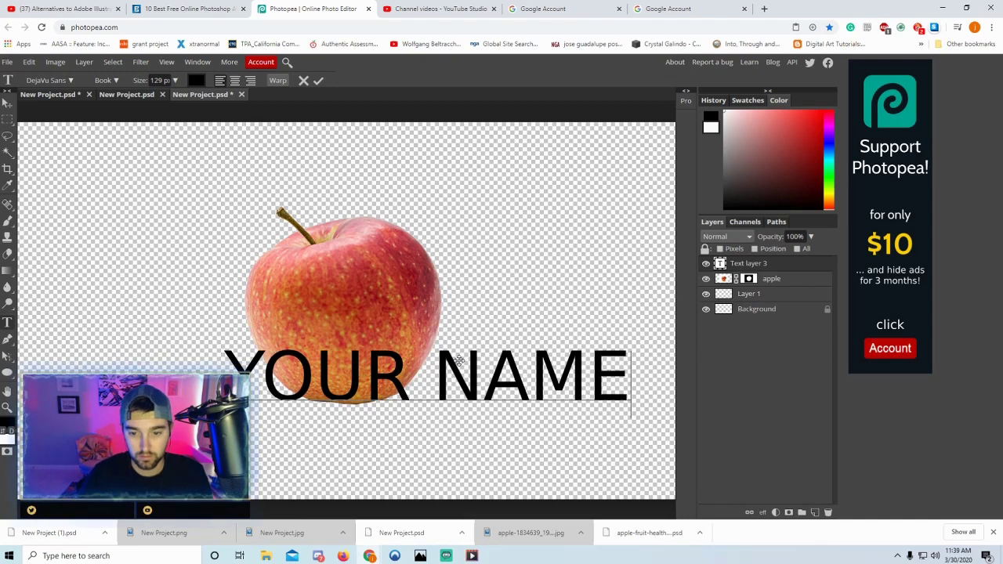
Commit the YOUR NAME text and drag it down below the apple.
click(318, 80)
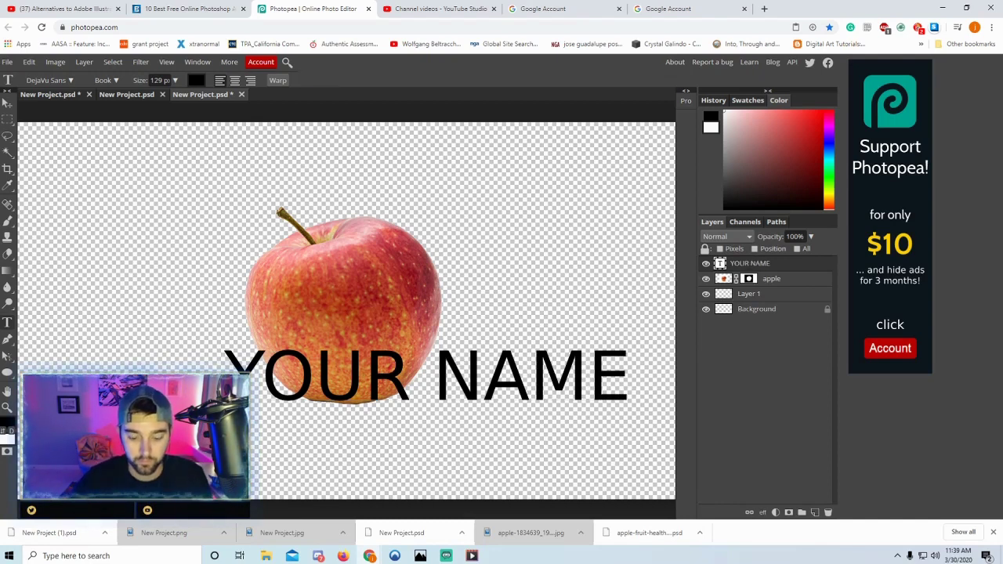
key(v)
drag(401, 381, 328, 465)
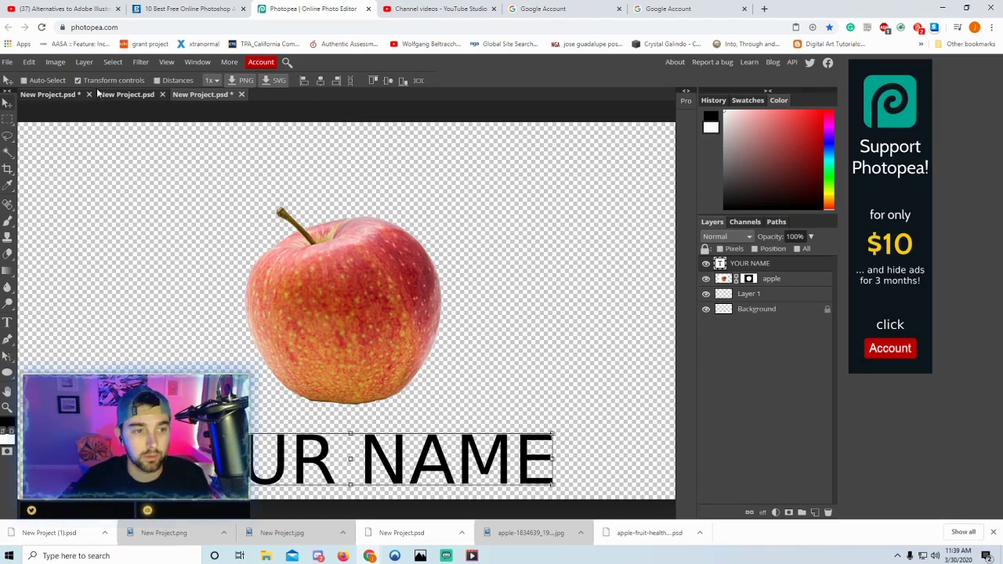
Export the composition as a 1280×720 PNG.
click(7, 62)
mouse_move(55, 215)
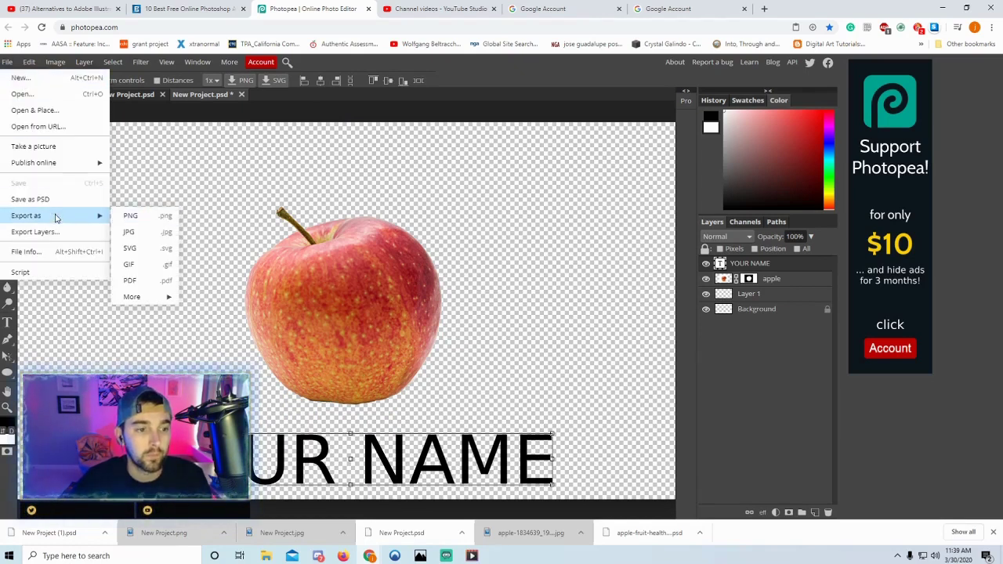
click(160, 219)
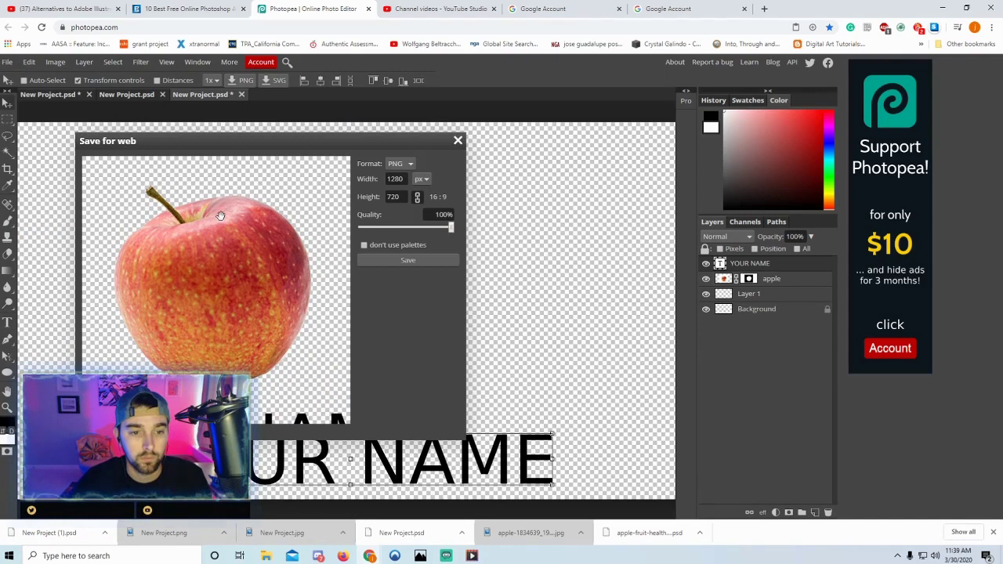
click(409, 260)
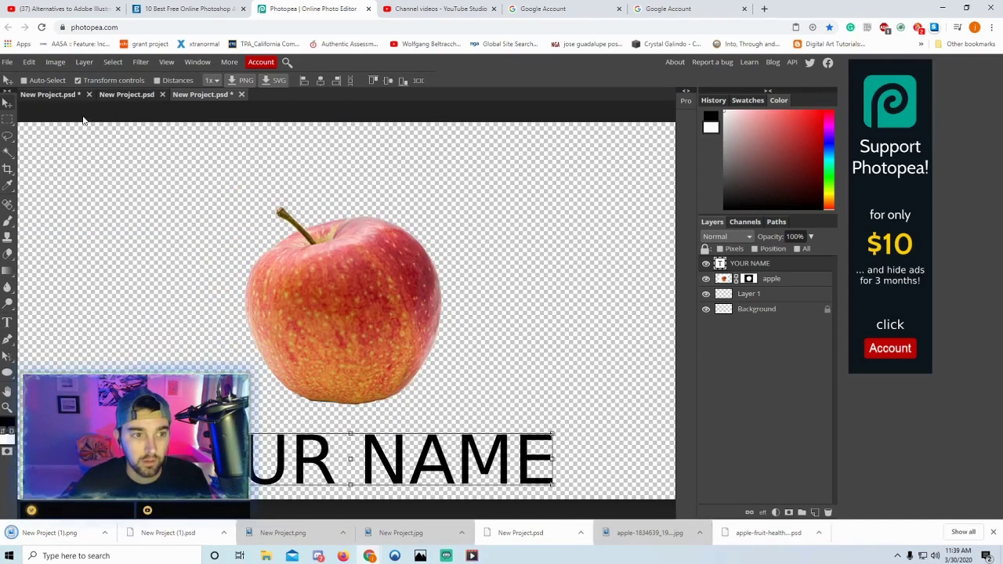
Reopen the File export choices and close them without exporting again.
click(7, 61)
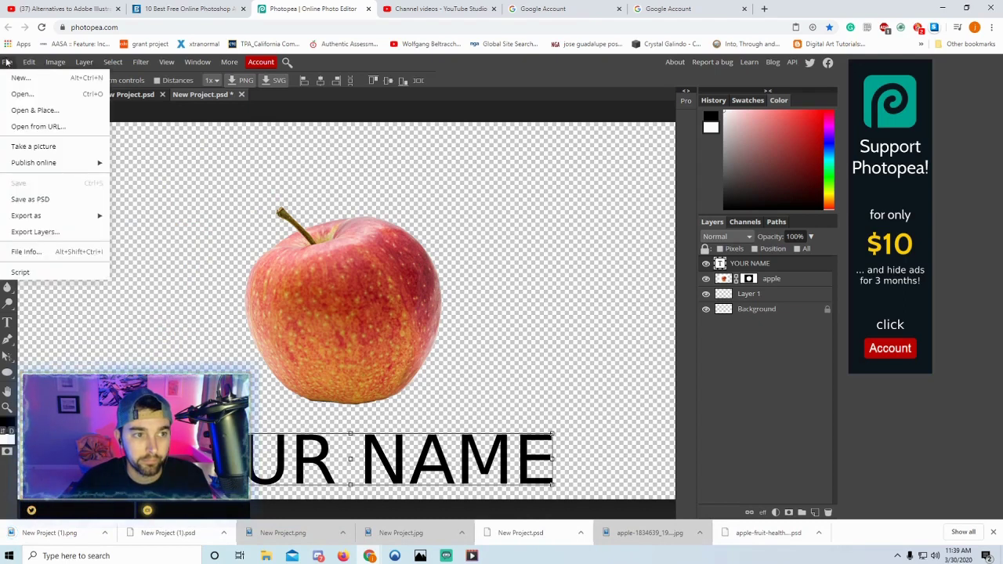
mouse_move(53, 215)
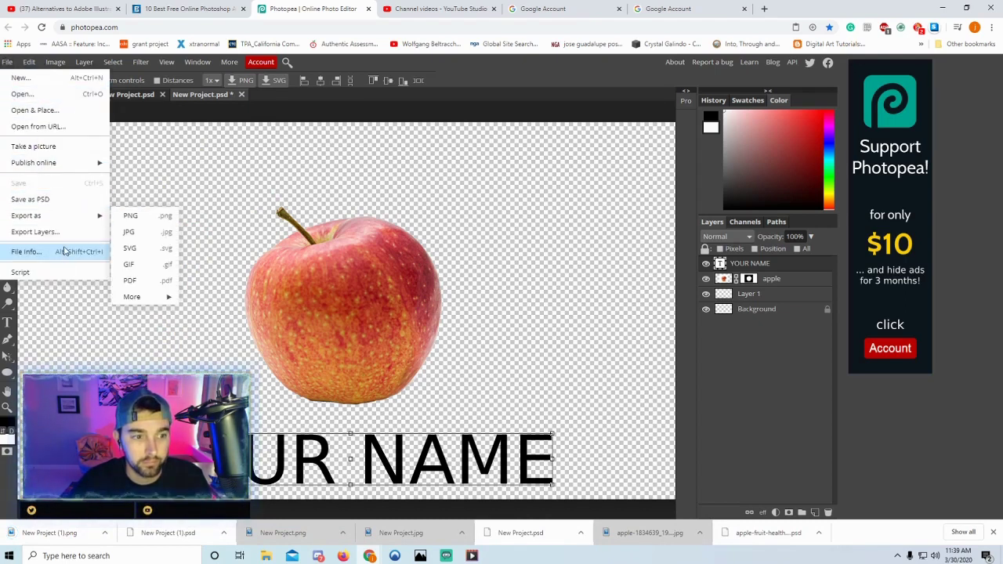
click(349, 123)
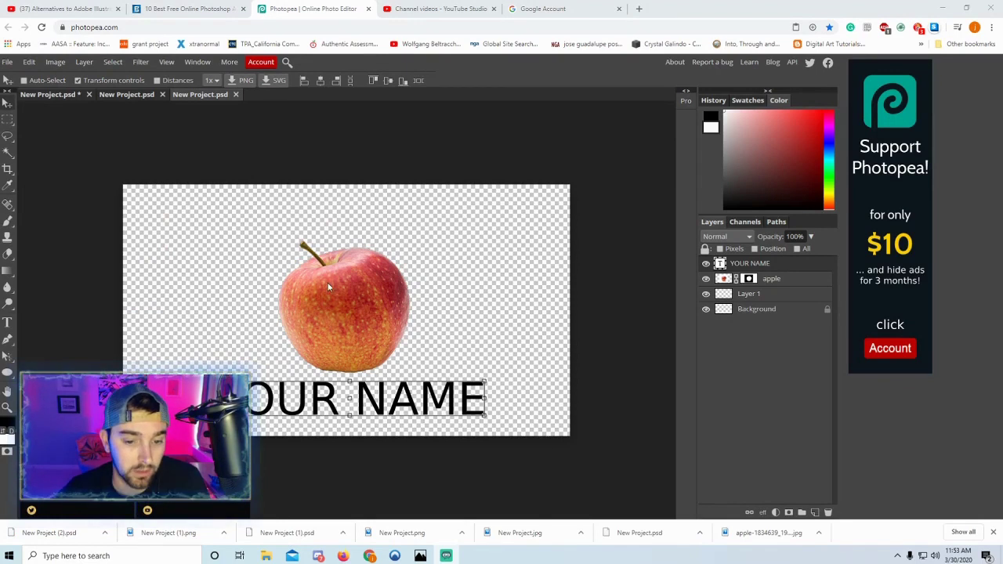
click(7, 63)
click(22, 78)
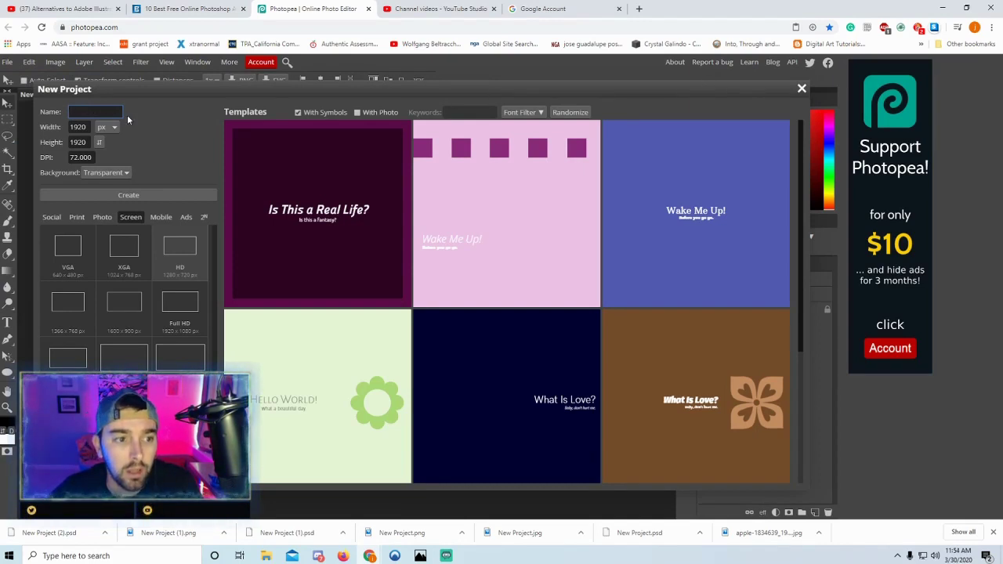
text(;isdhjfljka;shdflk)
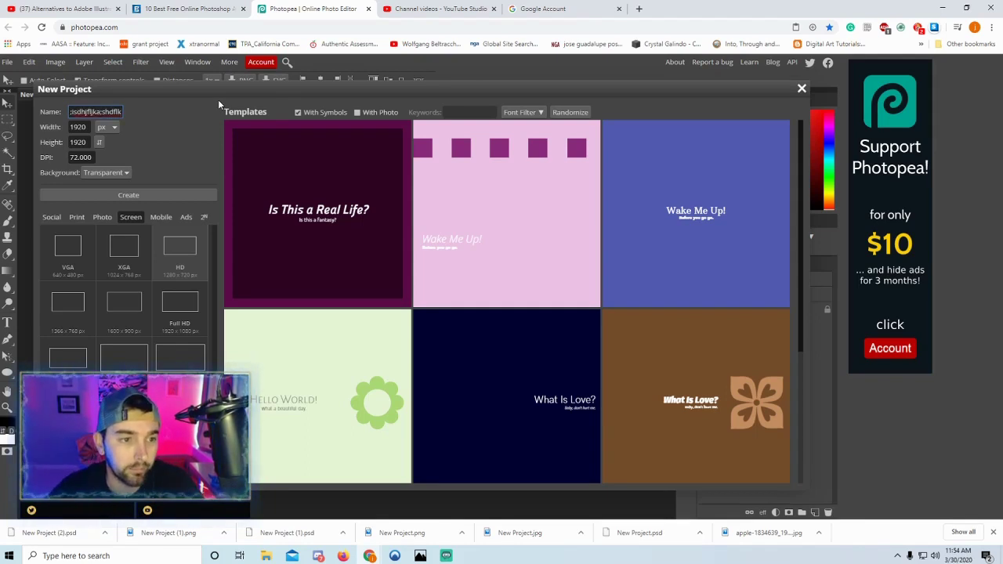
key(ctrl+a)
key(BackSpace)
text(phot)
text(opea)
text( uttuut)
text(rtiek;laewoifjj)
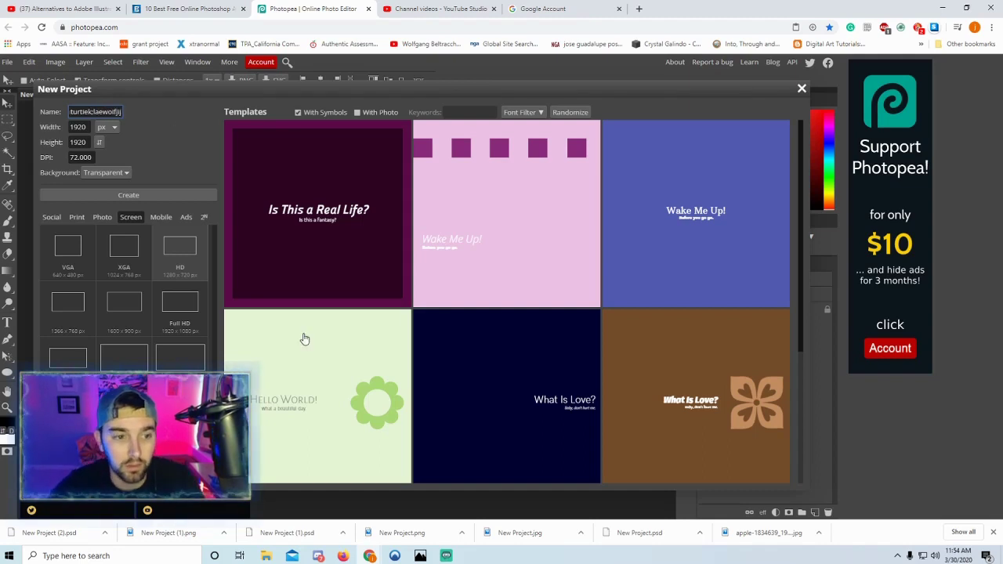
click(802, 90)
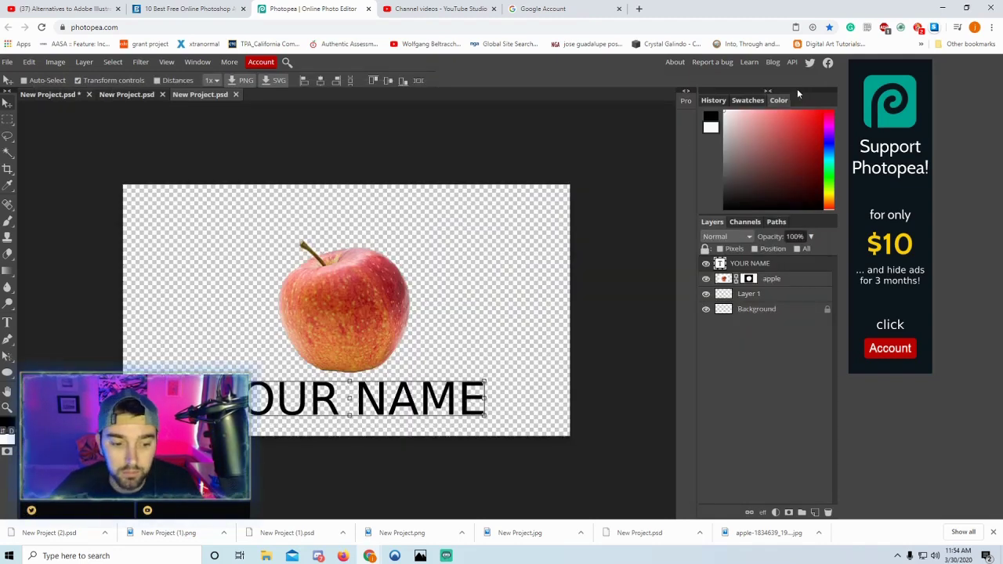
right_click(180, 535)
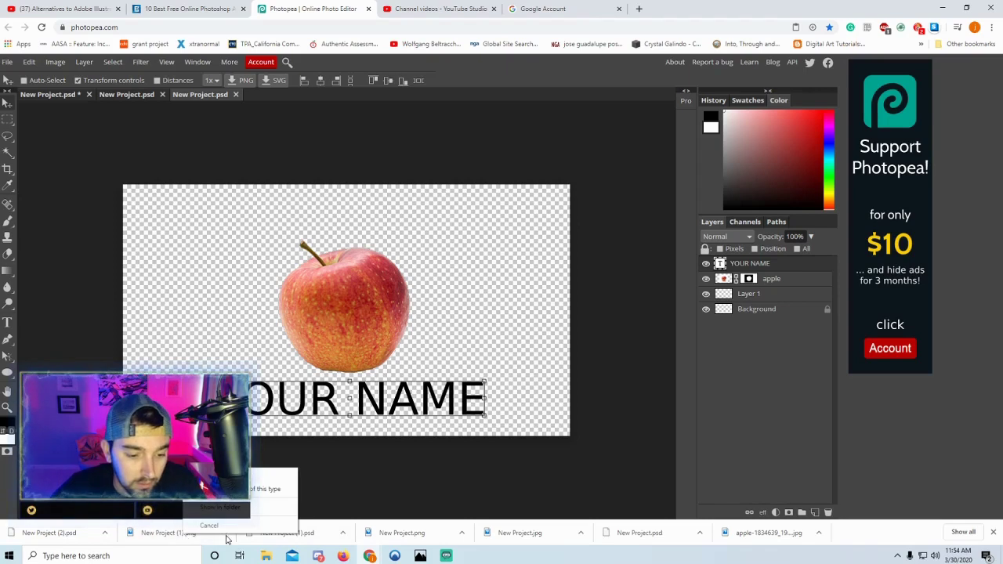
mouse_move(267, 558)
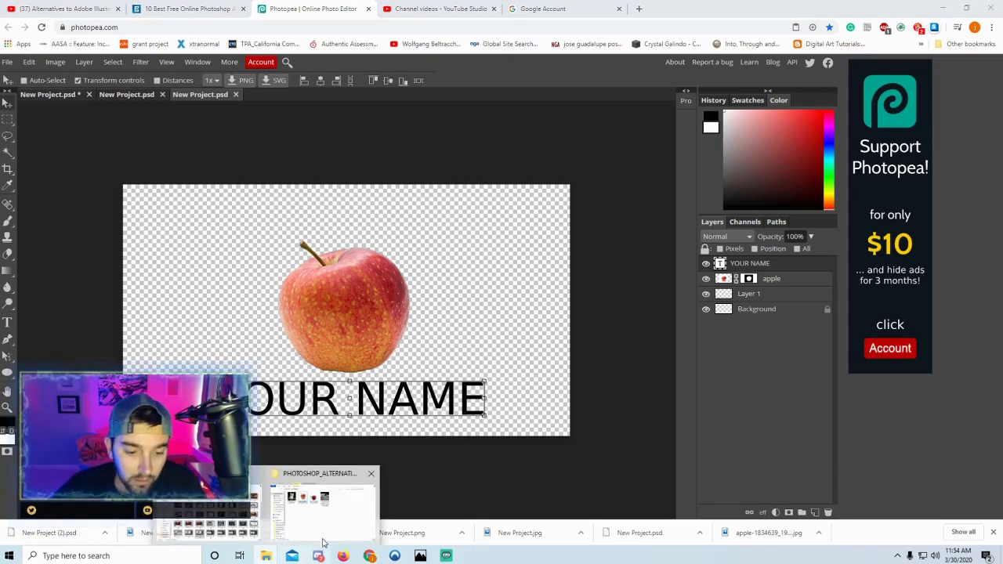
click(460, 467)
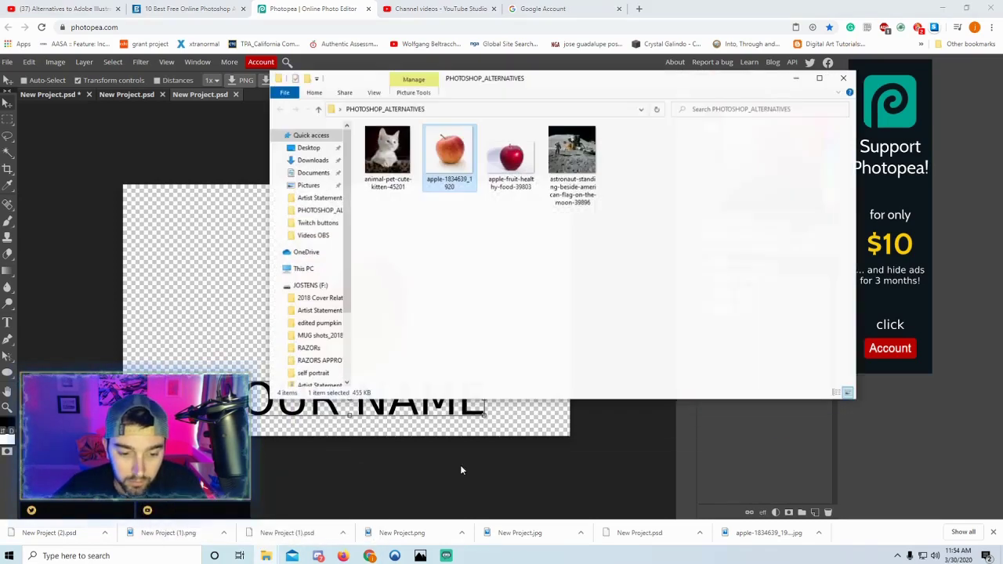
right_click(452, 184)
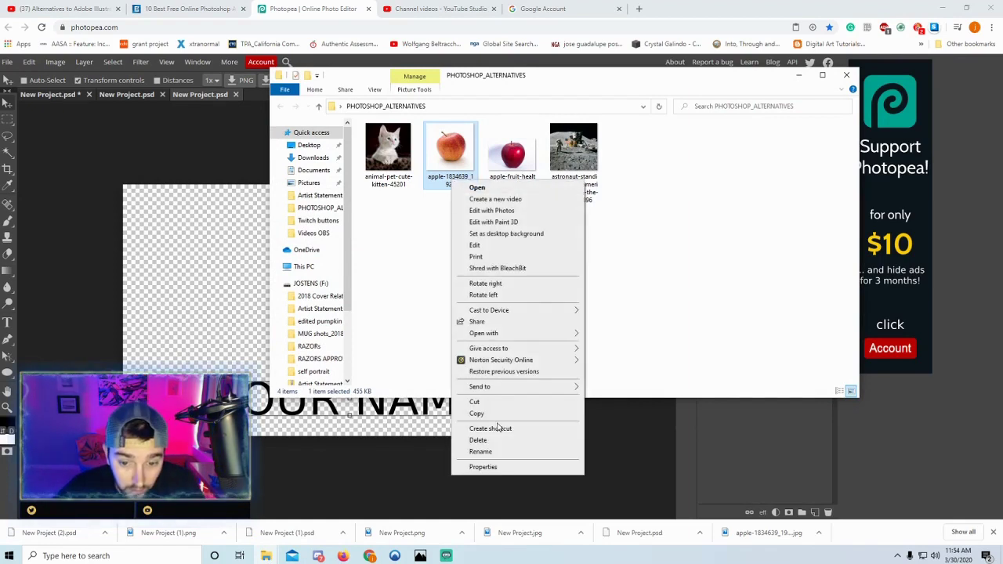
click(502, 452)
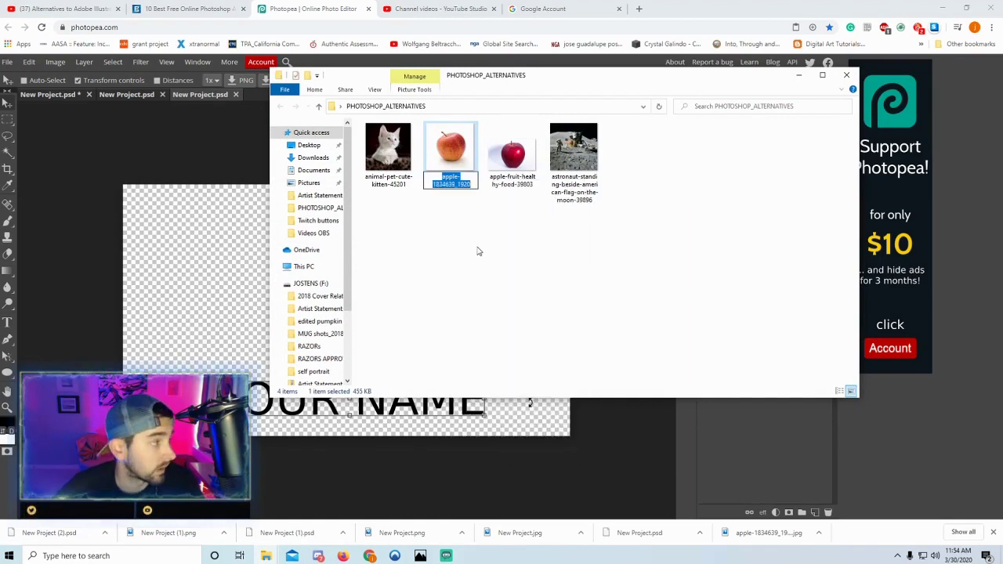
click(184, 154)
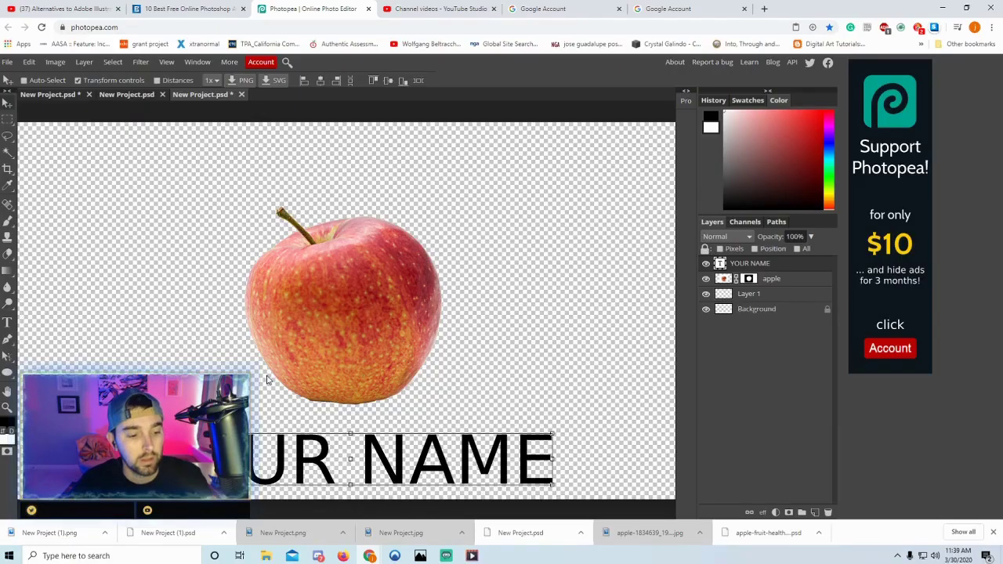
scroll(215, 156, down, 2)
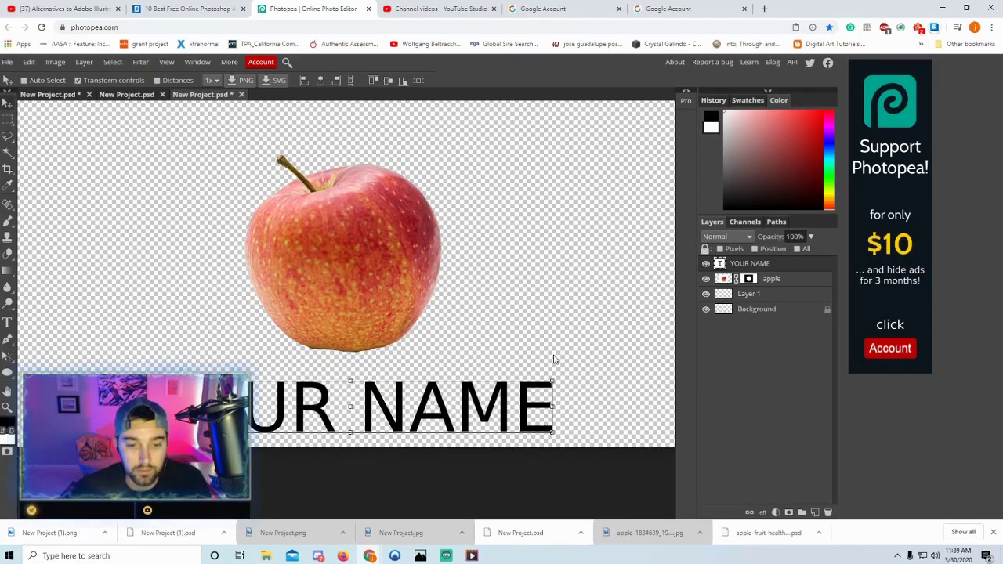
scroll(411, 309, up, 3)
scroll(411, 309, down, 6)
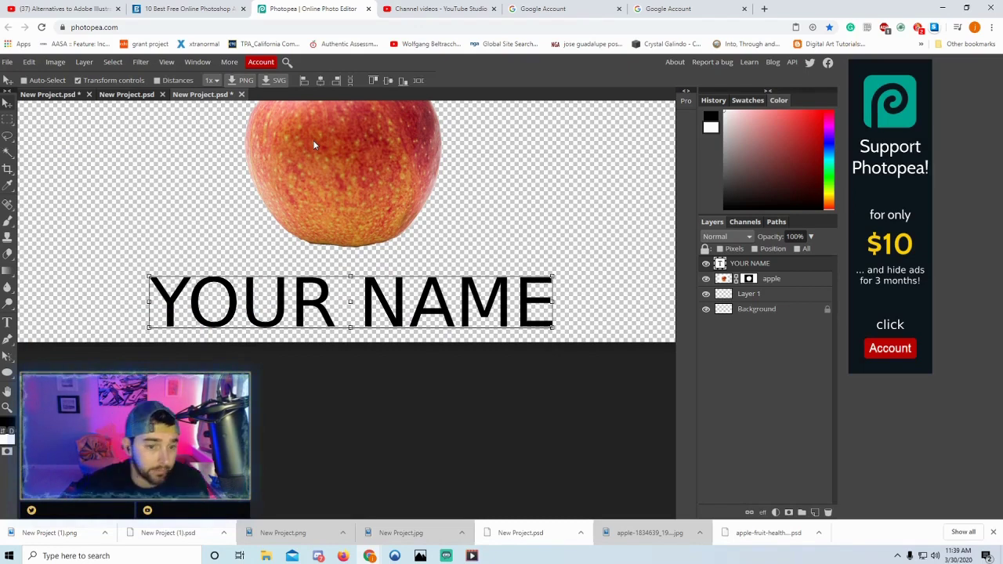
scroll(461, 239, up, 2)
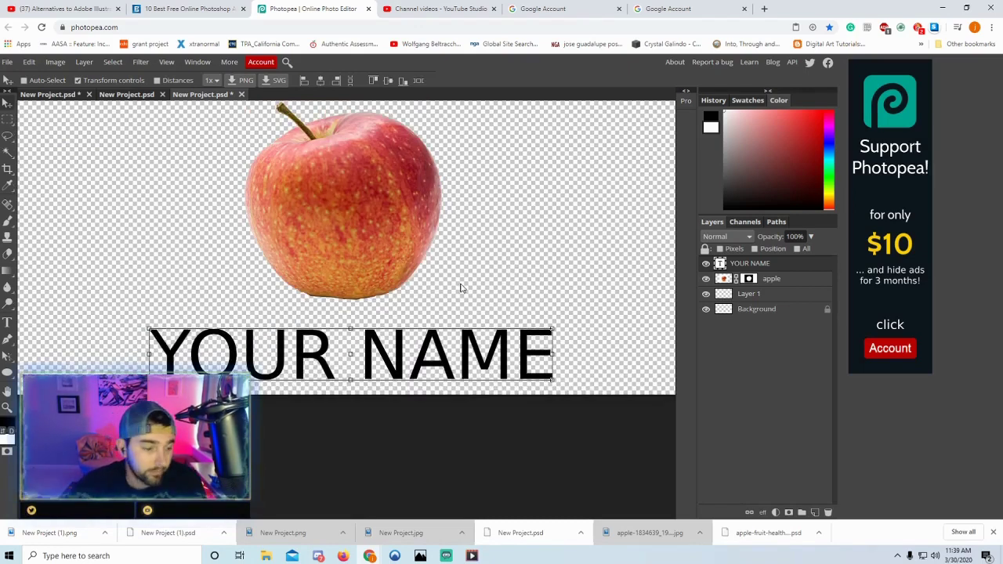